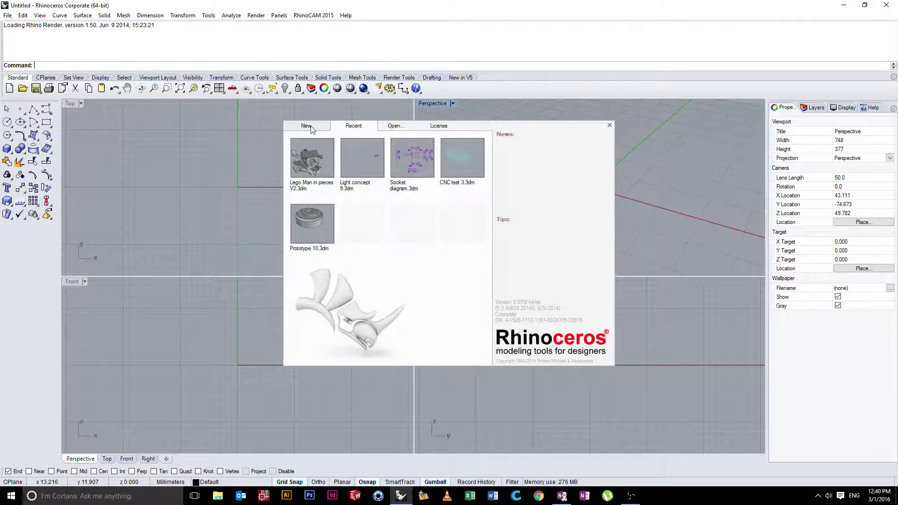
# - Start a new model from the Small Objects - Millimeters template
pyautogui.click(311, 127)
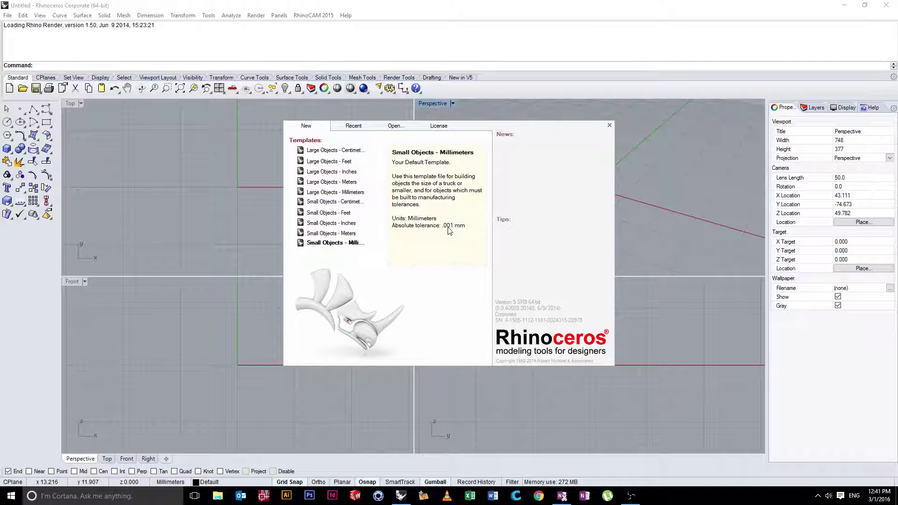
pyautogui.click(346, 243)
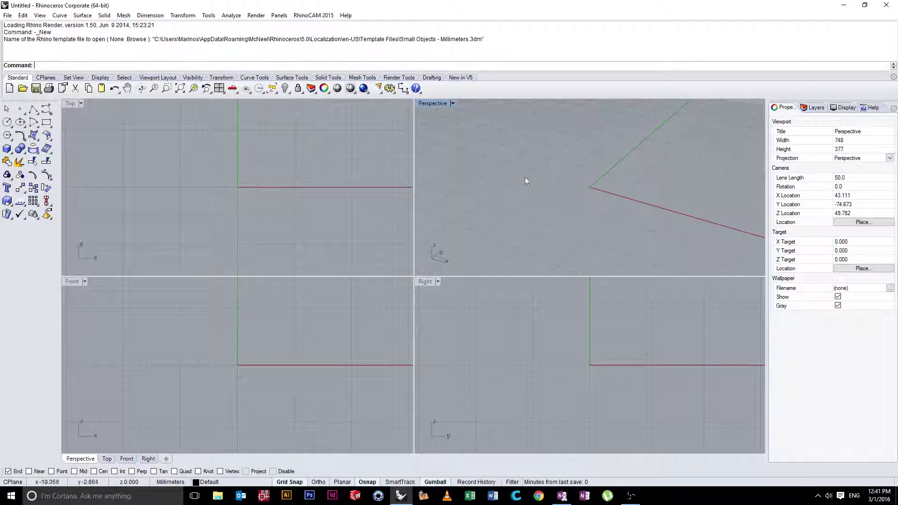
# - Orbit the Perspective view, then activate the Top, Front and Right views in turn
pyautogui.moveTo(505, 210); pyautogui.dragTo(486, 200, button='right')
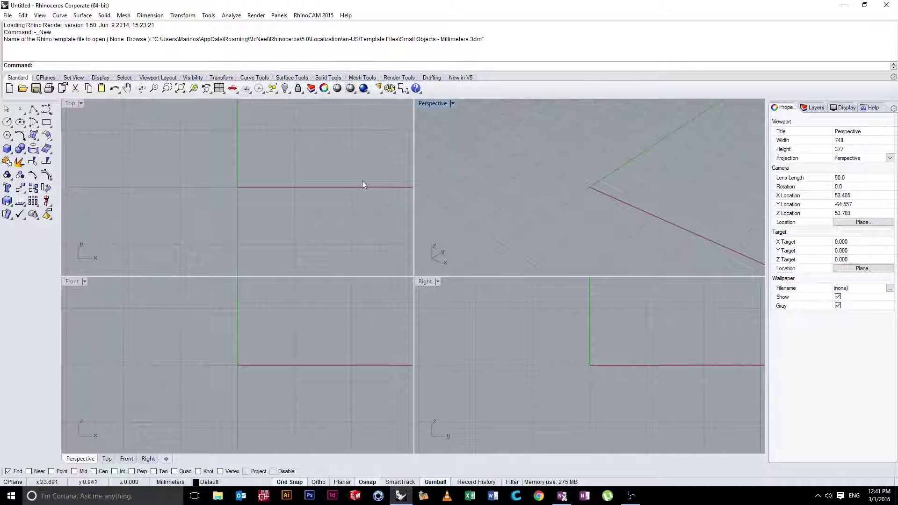
pyautogui.click(211, 155)
pyautogui.click(209, 319)
pyautogui.click(469, 321)
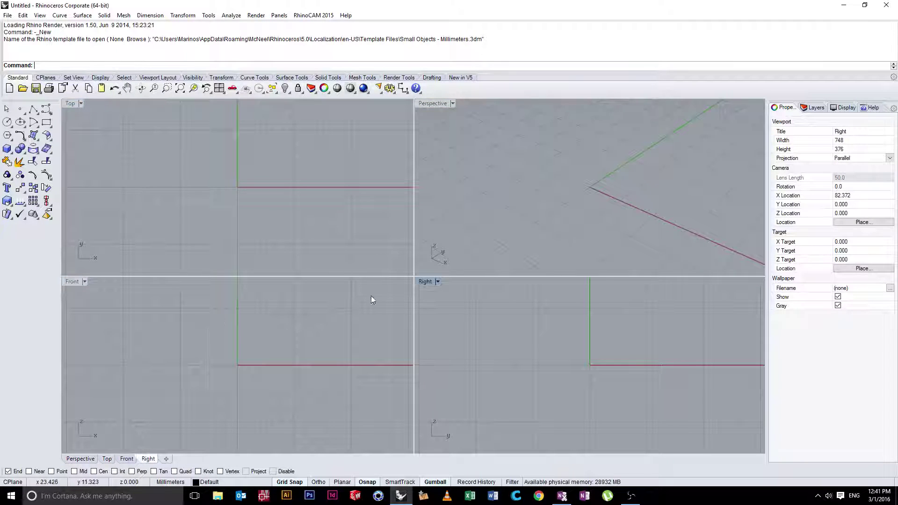
# - Draw a solid cylinder centred on the origin, picking its radius and height
pyautogui.click(10, 152)
pyautogui.click(34, 155)
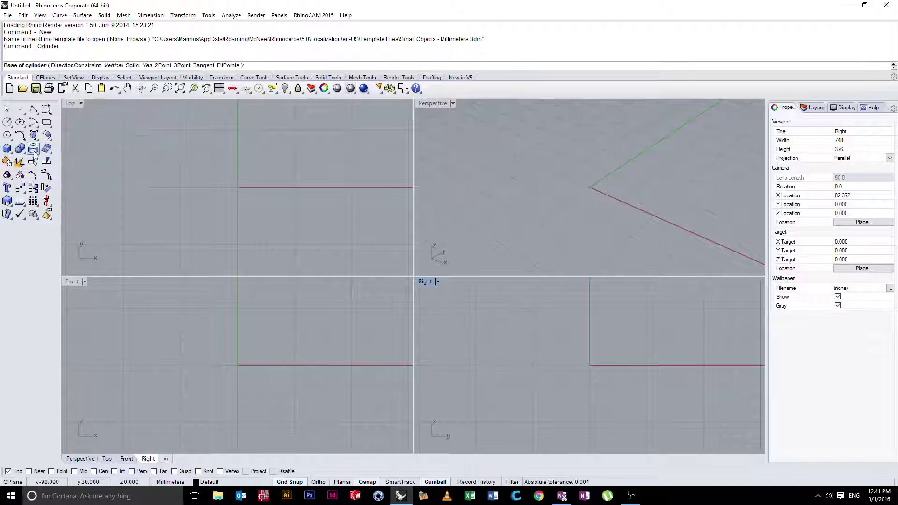
pyautogui.click(238, 187)
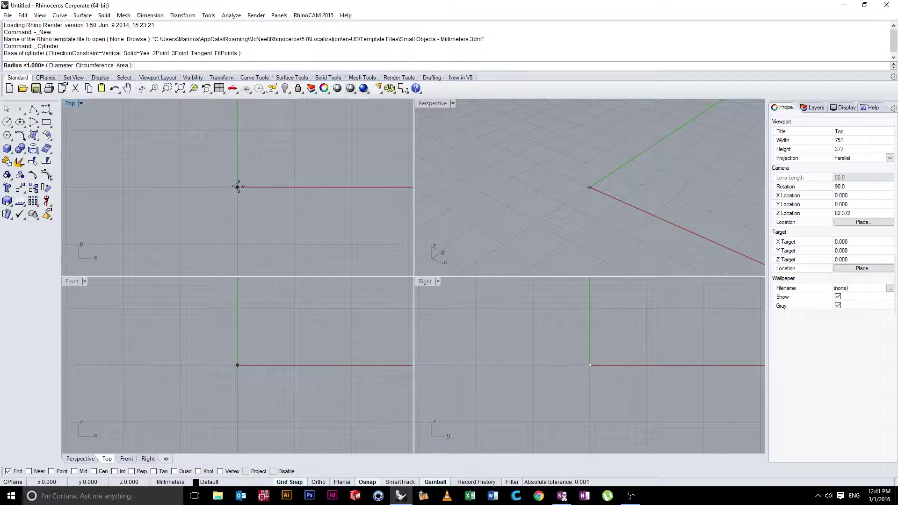
pyautogui.click(260, 164)
pyautogui.click(474, 176)
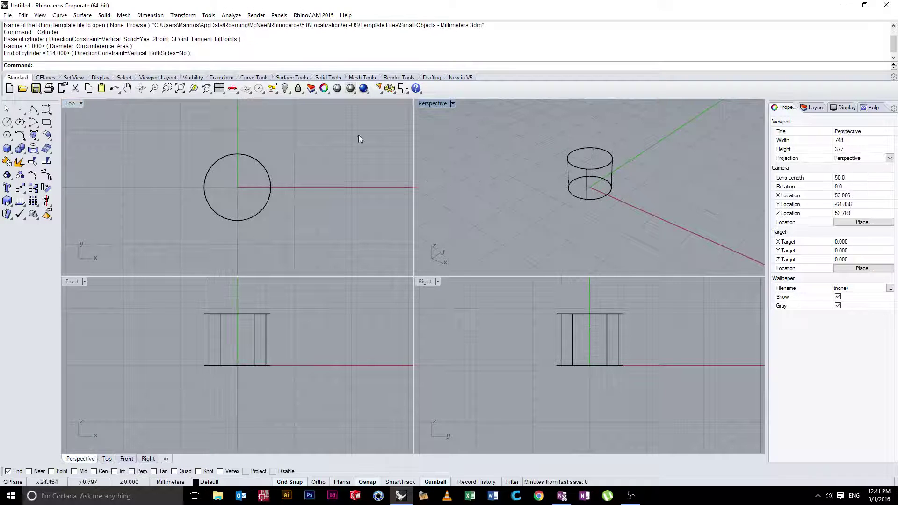
# - Switch the Perspective view to Shaded display and orbit around the cylinder
pyautogui.click(453, 104)
pyautogui.click(458, 145)
pyautogui.moveTo(501, 183); pyautogui.dragTo(579, 158, button='right')
pyautogui.scroll(3, 590, 157)
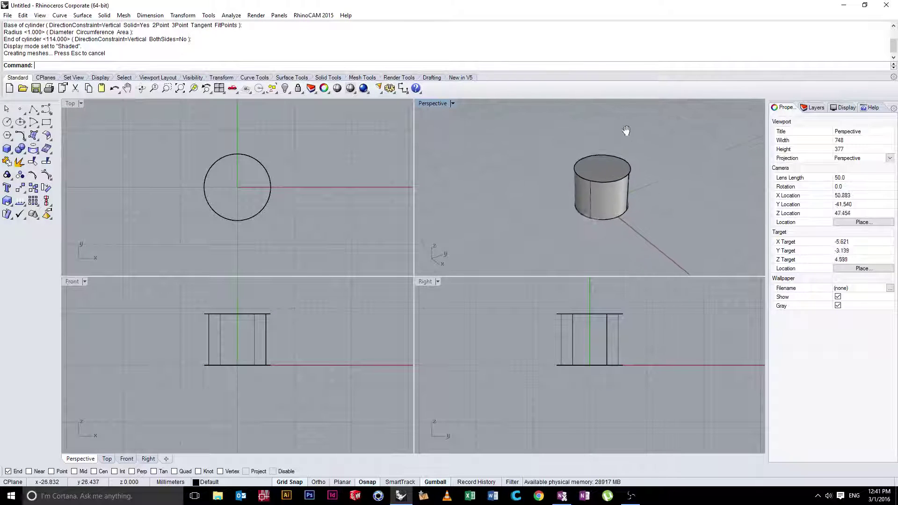
pyautogui.scroll(-5, 252, 318)
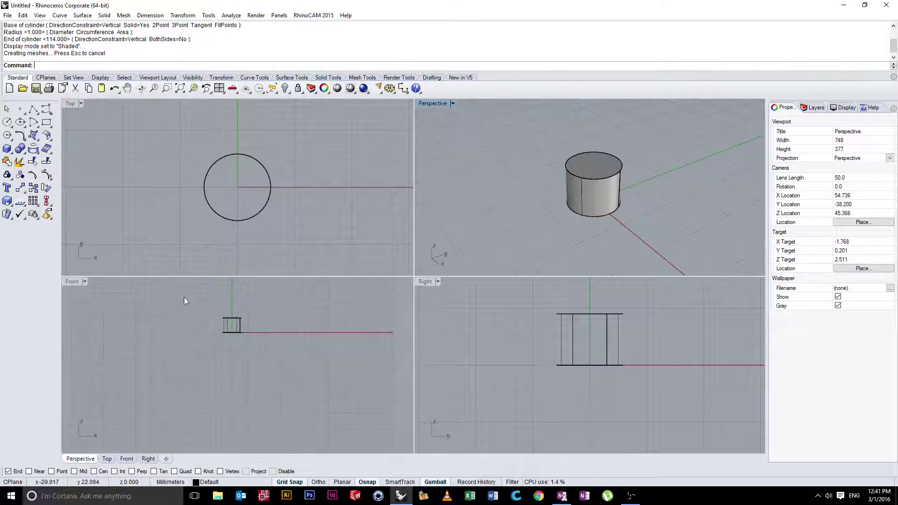
pyautogui.moveTo(184, 297); pyautogui.dragTo(202, 325, button='right')
pyautogui.scroll(5, 235, 333)
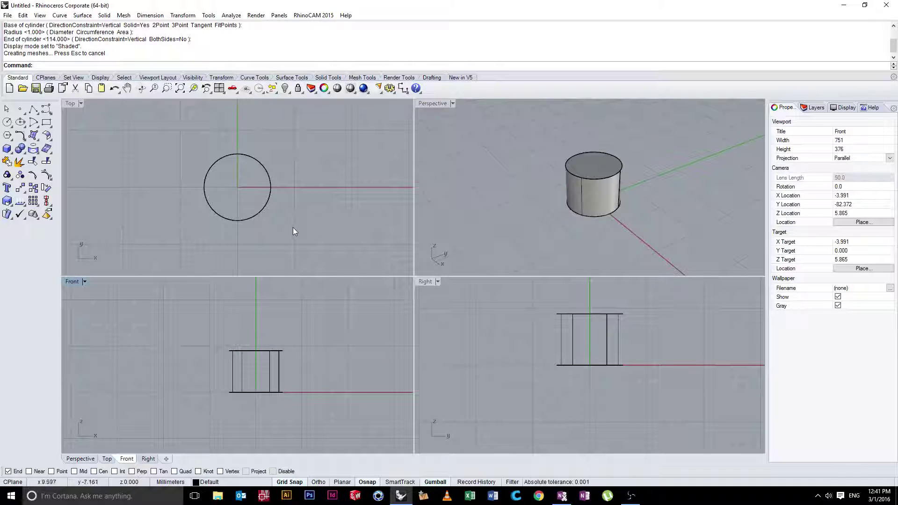
pyautogui.moveTo(294, 225)
pyautogui.mouseDown(button='right')
pyautogui.moveTo(297, 234)
pyautogui.moveTo(293, 223)
pyautogui.mouseUp(button='right')
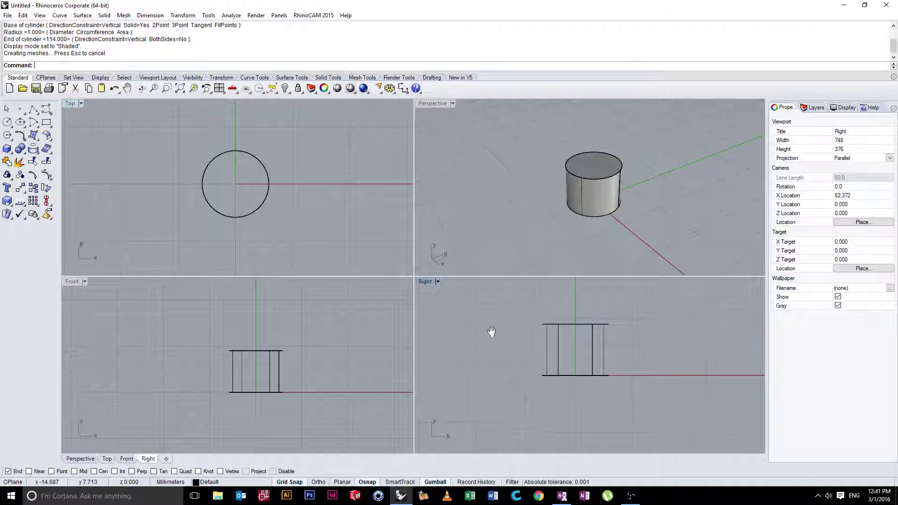
pyautogui.moveTo(508, 325); pyautogui.dragTo(503, 345, button='right')
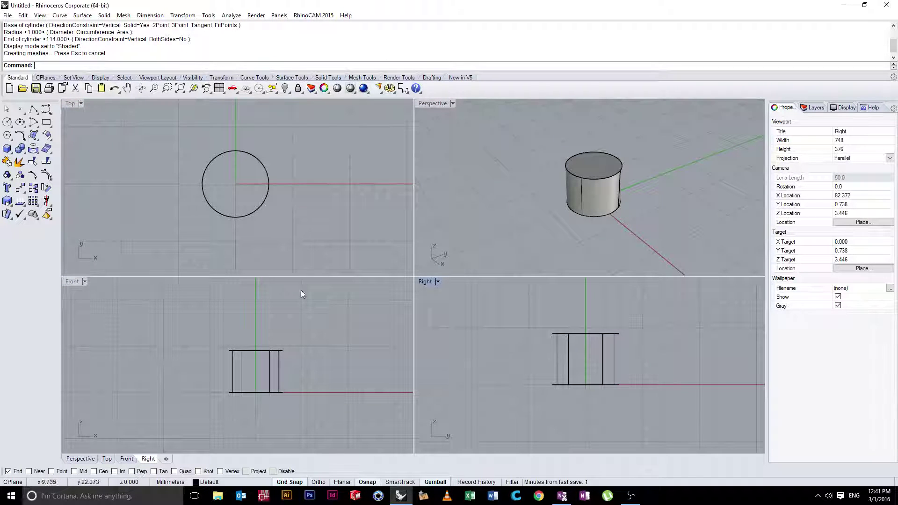
pyautogui.scroll(5, 281, 159)
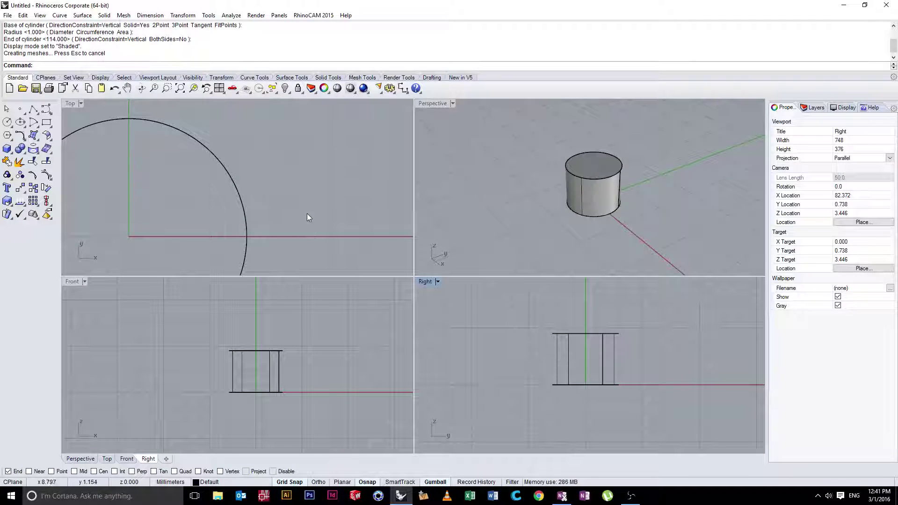
pyautogui.scroll(-6, 276, 231)
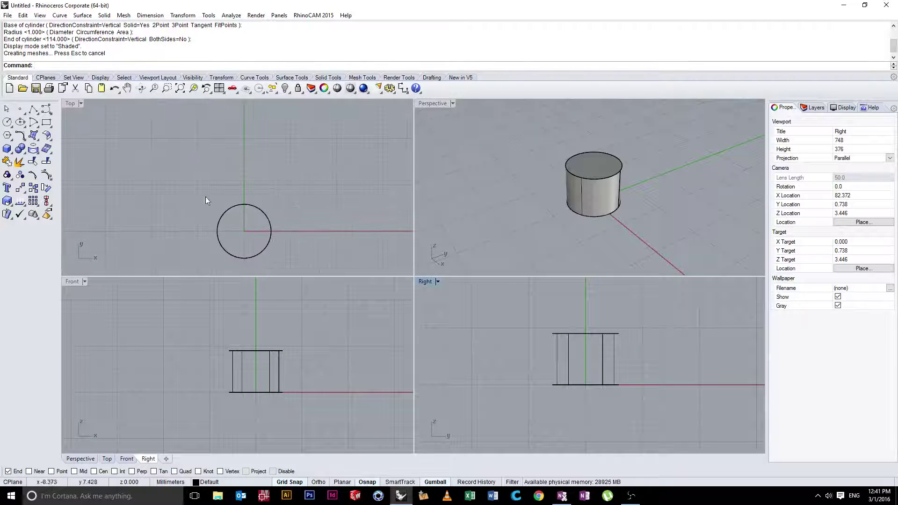
pyautogui.scroll(-1, 330, 215)
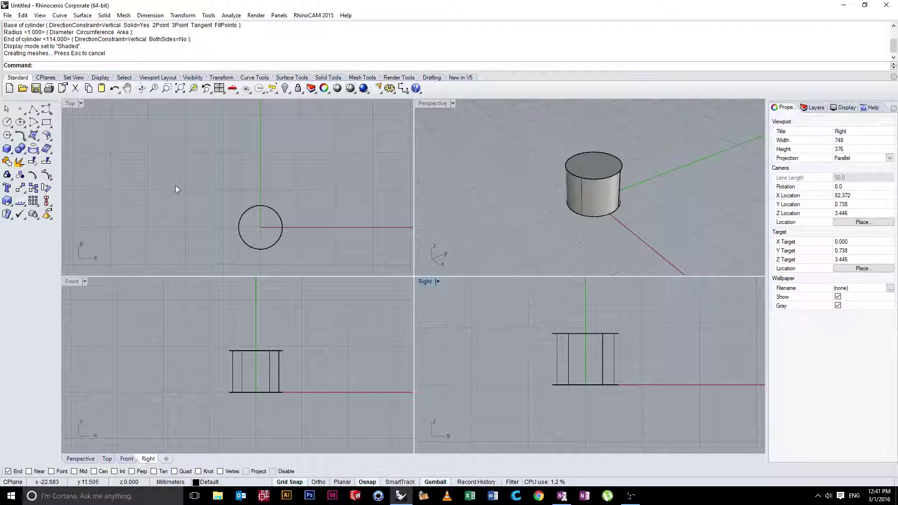
# - Select and deselect the cylinder in the Top and Perspective views, leaving it selected
pyautogui.click(255, 205)
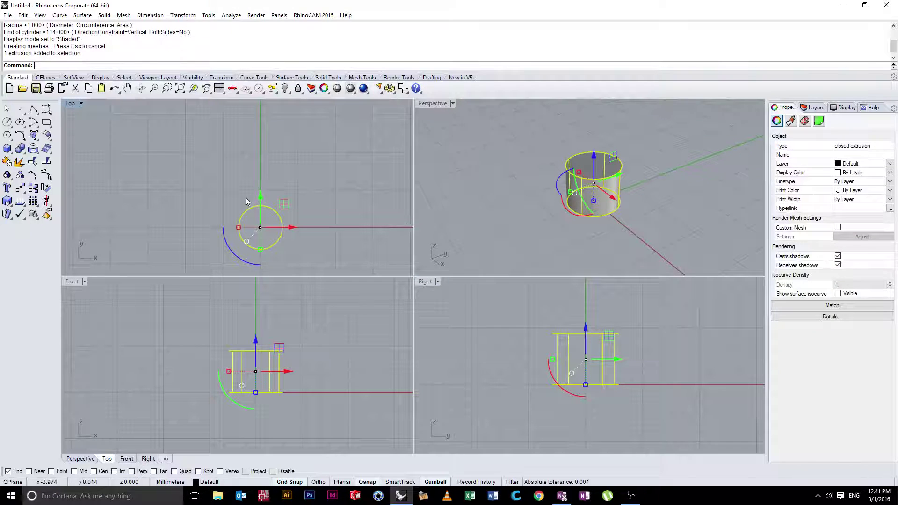
pyautogui.click(165, 190)
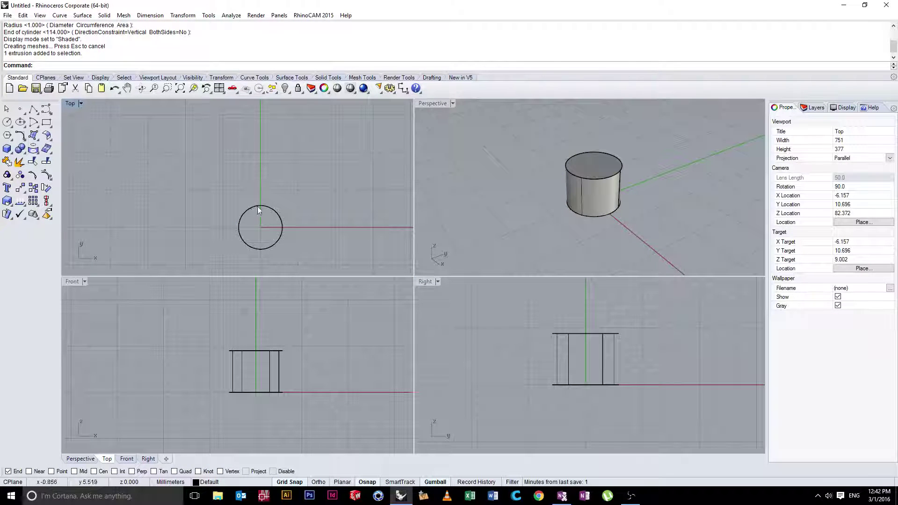
pyautogui.click(587, 193)
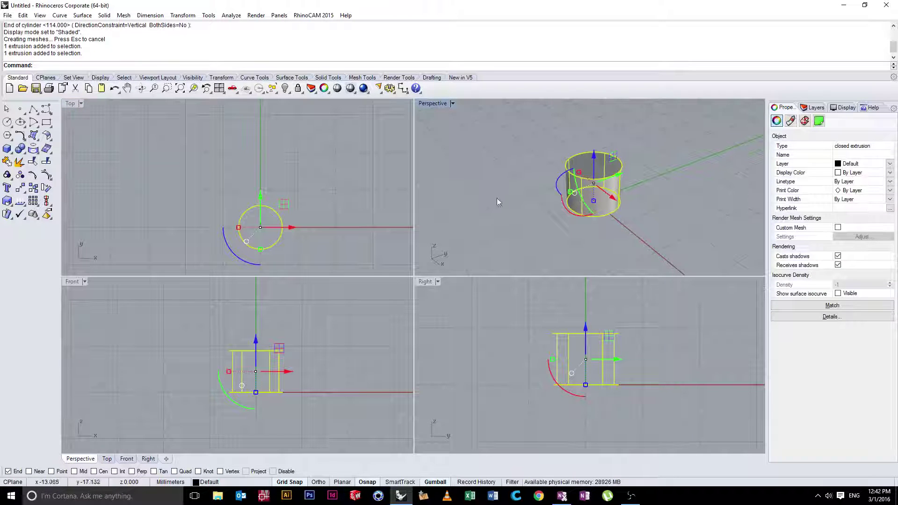
pyautogui.click(507, 165)
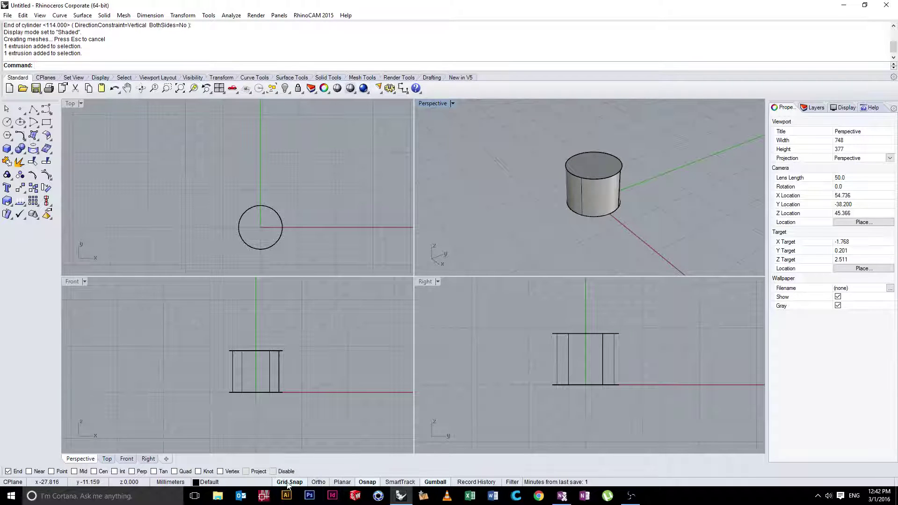
pyautogui.click(577, 212)
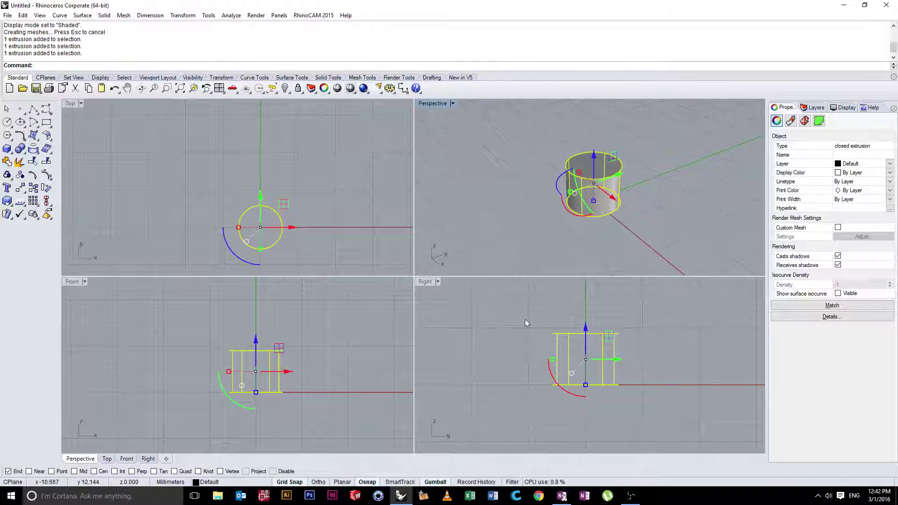
# - Toggle Gumball on and nudge the cylinder along its Y and Z arrows
pyautogui.click(439, 482)
pyautogui.click(439, 482)
pyautogui.click(439, 483)
pyautogui.click(439, 483)
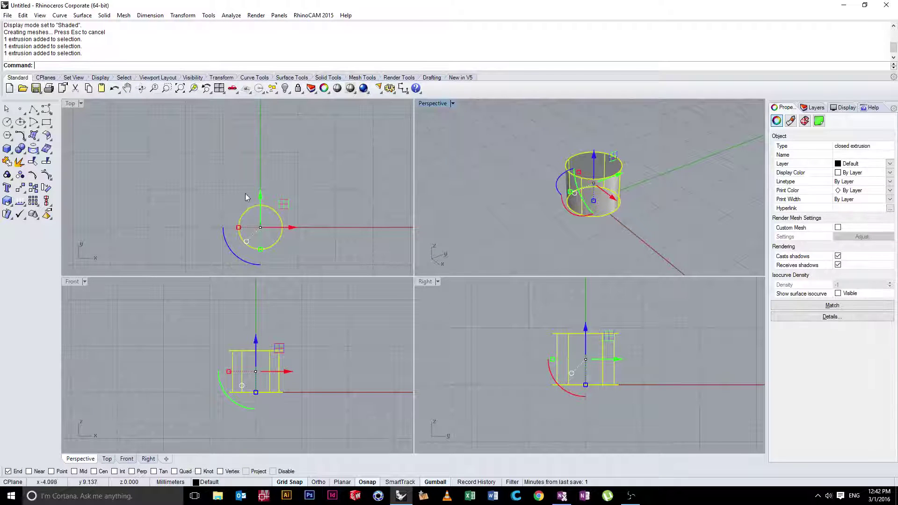
pyautogui.moveTo(260, 199)
pyautogui.mouseDown()
pyautogui.moveTo(262, 141)
pyautogui.moveTo(295, 168)
pyautogui.moveTo(327, 170)
pyautogui.moveTo(318, 220)
pyautogui.moveTo(280, 221)
pyautogui.moveTo(260, 198)
pyautogui.mouseUp()
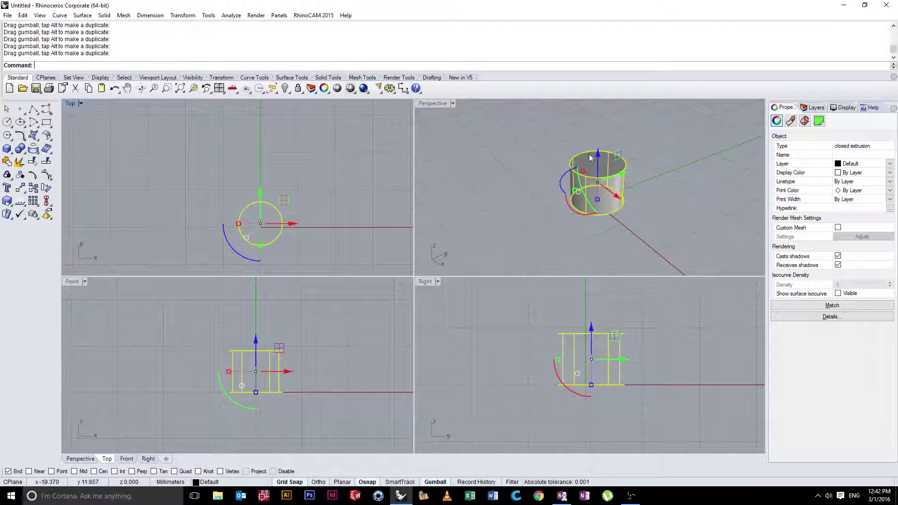
pyautogui.moveTo(598, 156)
pyautogui.mouseDown()
pyautogui.moveTo(599, 115)
pyautogui.moveTo(599, 159)
pyautogui.mouseUp()
# - Reselect the cylinder and orbit the Perspective view around it
pyautogui.click(523, 152)
pyautogui.click(605, 208)
pyautogui.moveTo(585, 178); pyautogui.dragTo(518, 176, button='right')
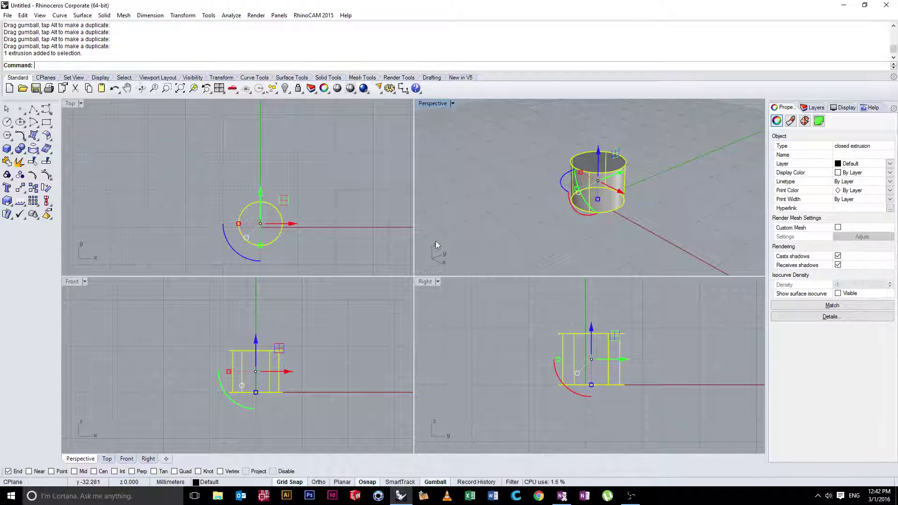
pyautogui.moveTo(523, 234)
pyautogui.mouseDown(button='right')
pyautogui.moveTo(527, 201)
pyautogui.moveTo(531, 214)
pyautogui.moveTo(516, 236)
pyautogui.moveTo(446, 229)
pyautogui.moveTo(524, 198)
pyautogui.moveTo(526, 218)
pyautogui.mouseUp(button='right')
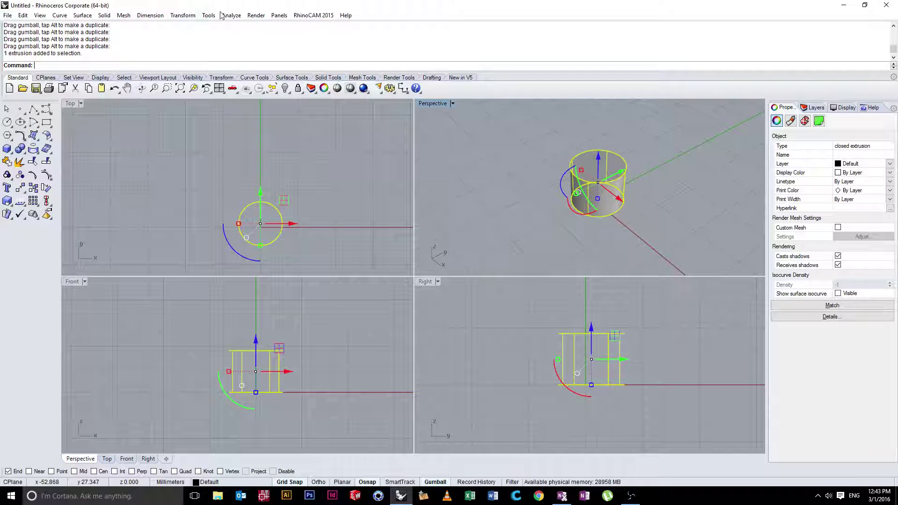
# - Browse the File and Edit menus
pyautogui.click(8, 16)
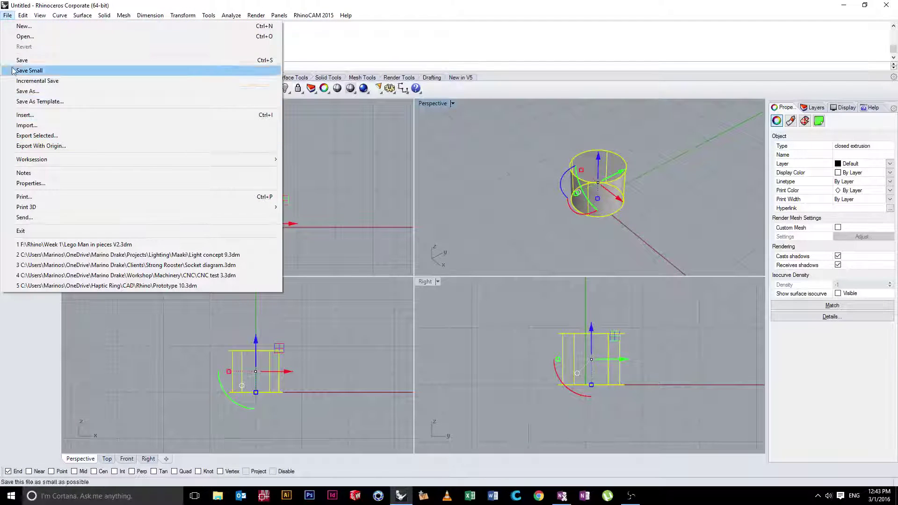
pyautogui.click(8, 17)
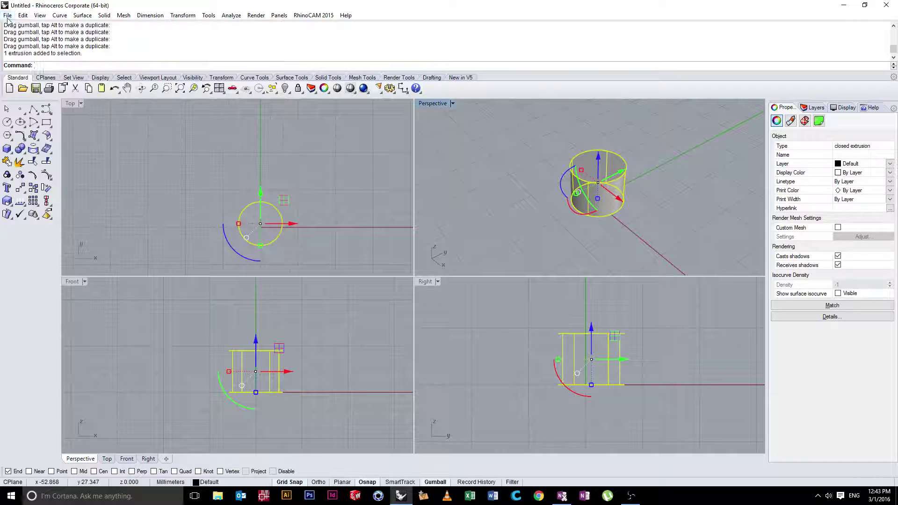
pyautogui.click(20, 16)
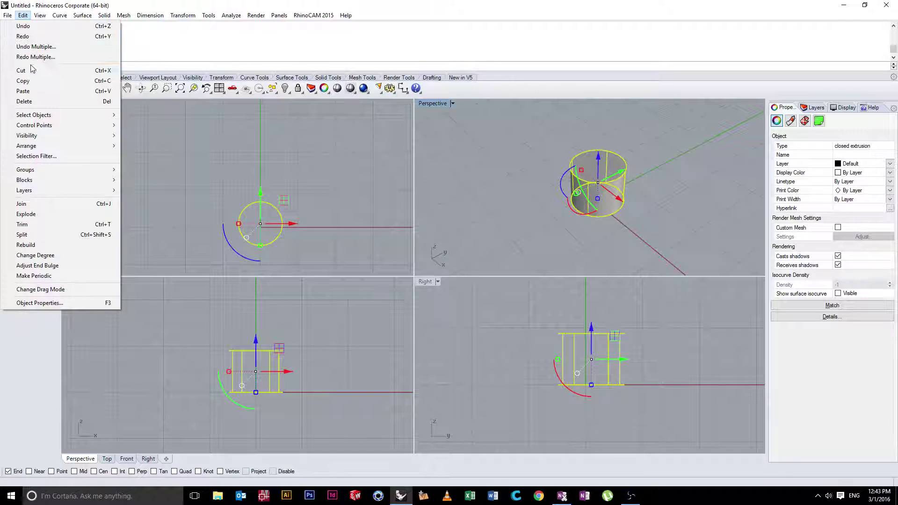
pyautogui.moveTo(46, 127)
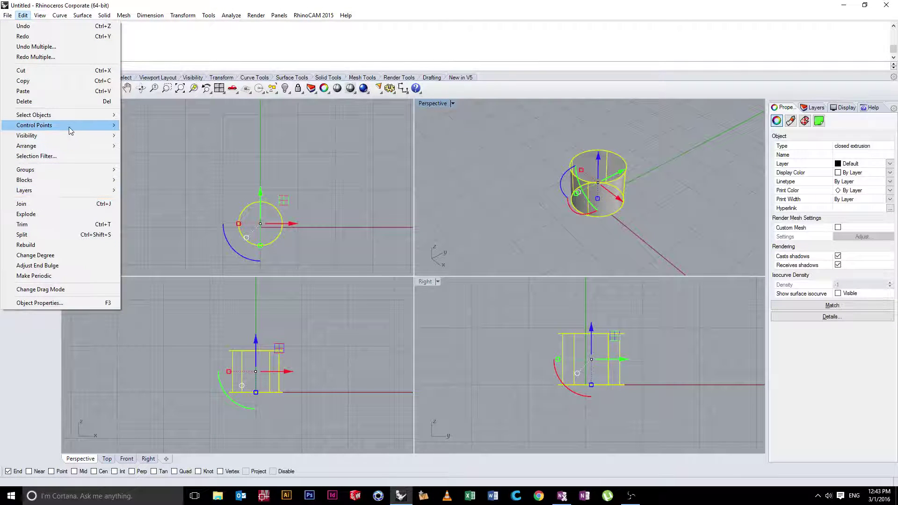
# - Deselect the cylinder and switch the Top view from Wireframe to Shaded, then Rendered
pyautogui.moveTo(38, 20)
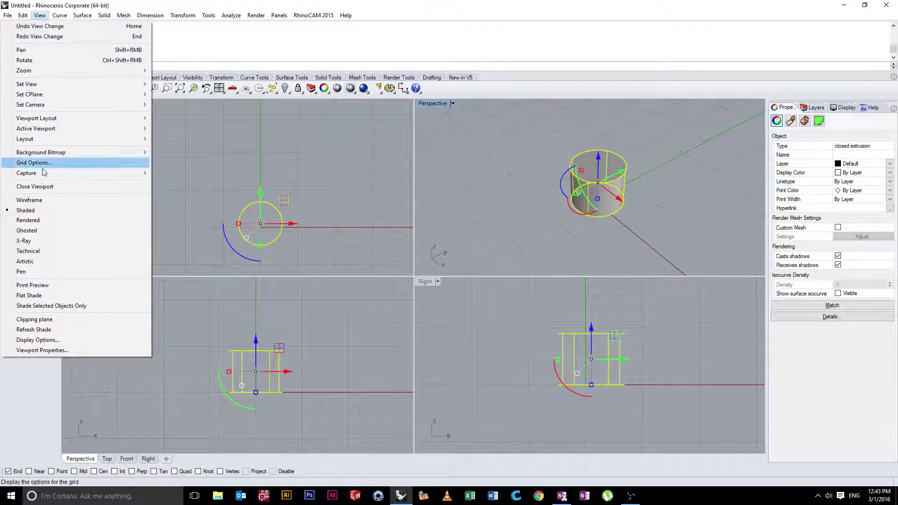
pyautogui.click(47, 203)
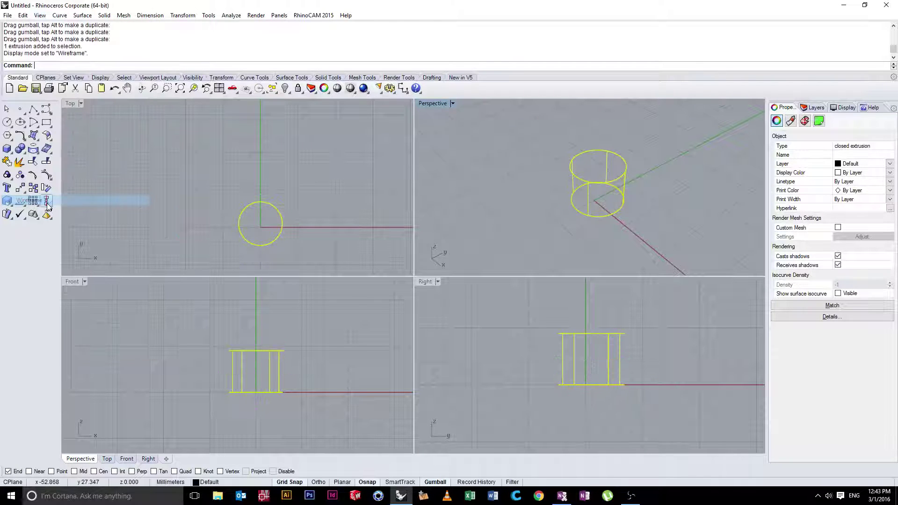
pyautogui.click(206, 184)
pyautogui.click(40, 15)
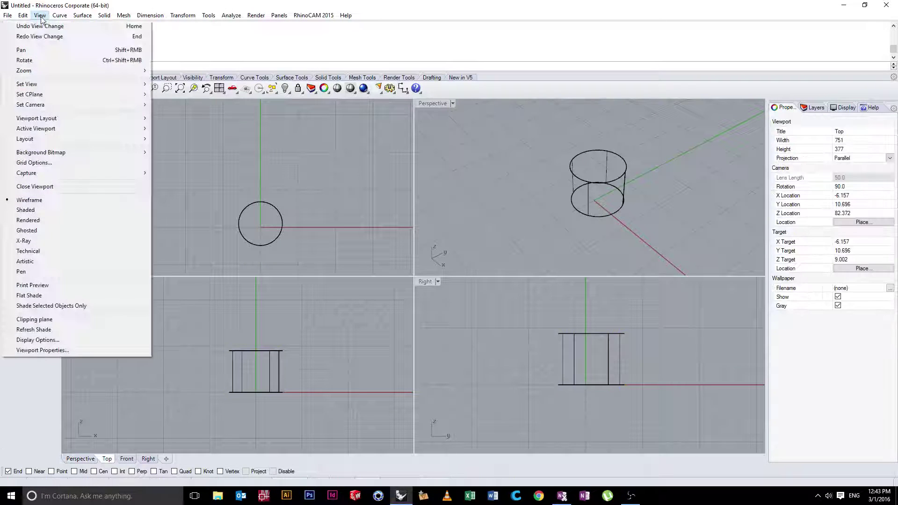
pyautogui.click(27, 210)
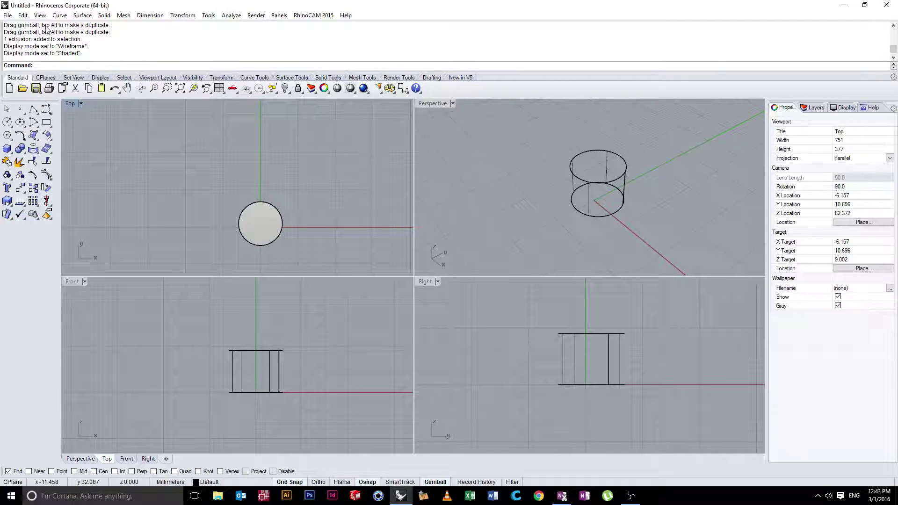
pyautogui.click(40, 16)
pyautogui.click(44, 220)
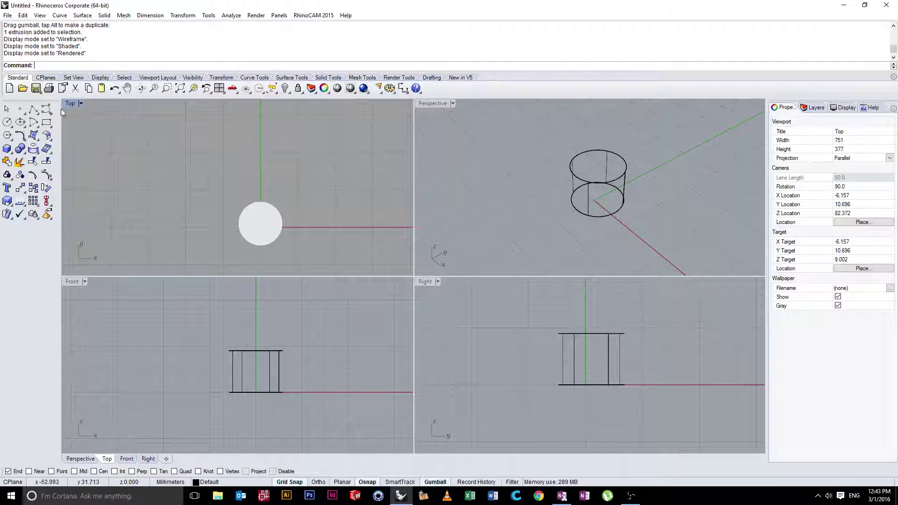
# - Activate the Perspective, Right, Front and Top views in turn
pyautogui.click(444, 105)
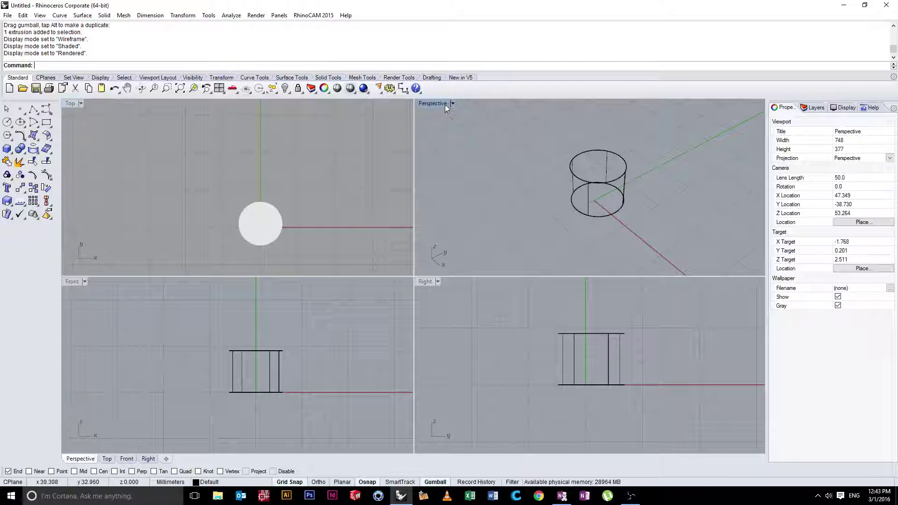
pyautogui.click(431, 280)
pyautogui.click(68, 291)
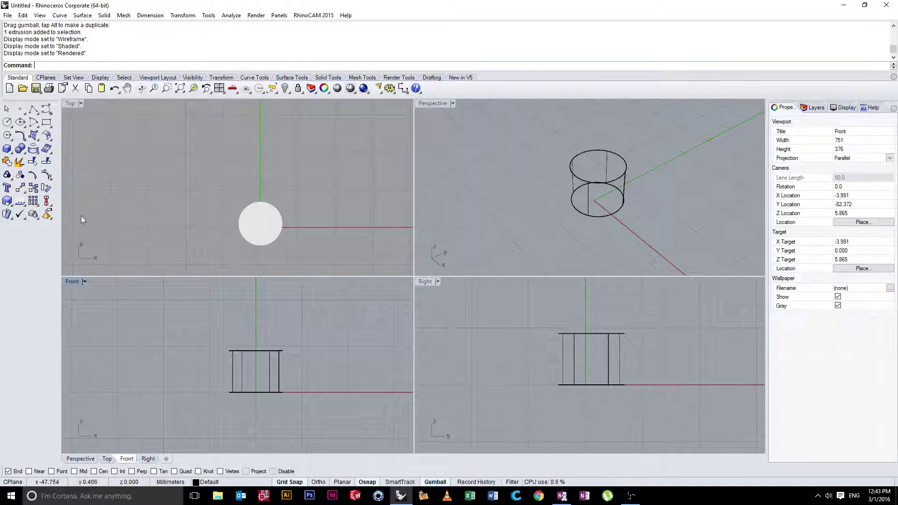
pyautogui.click(80, 176)
# - Browse the View and Curve menus, viewing the Rectangle and Line submenus
pyautogui.click(82, 16)
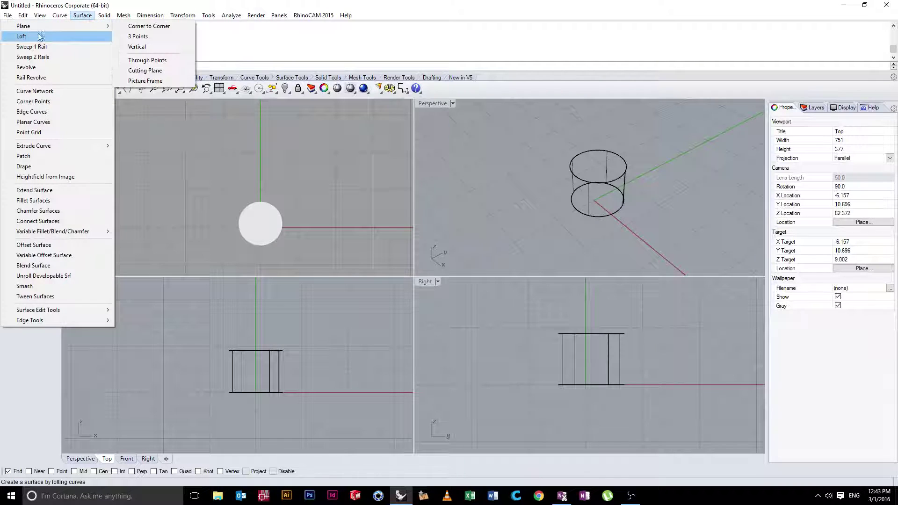
pyautogui.moveTo(56, 19)
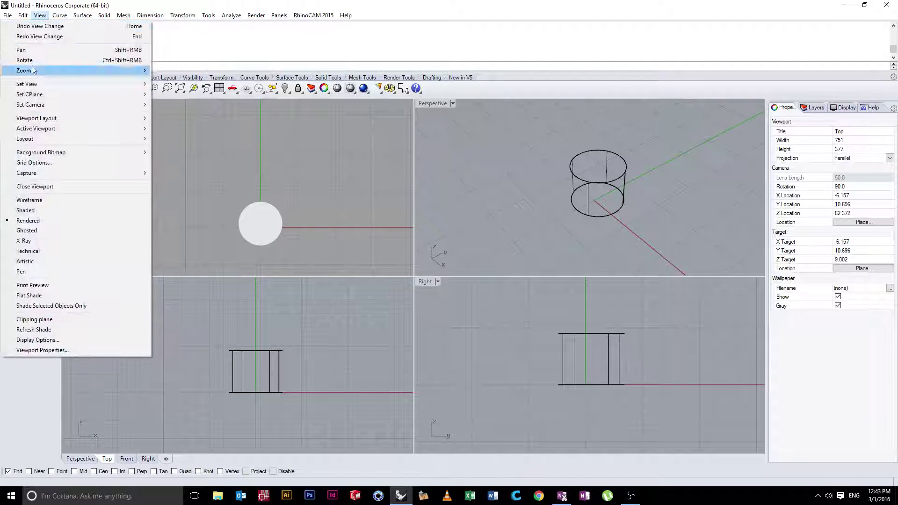
pyautogui.moveTo(61, 16)
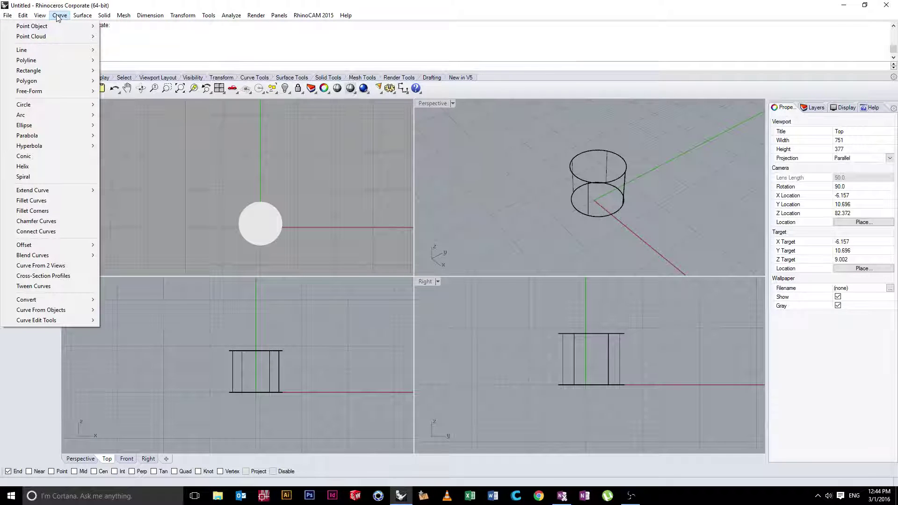
pyautogui.moveTo(53, 50)
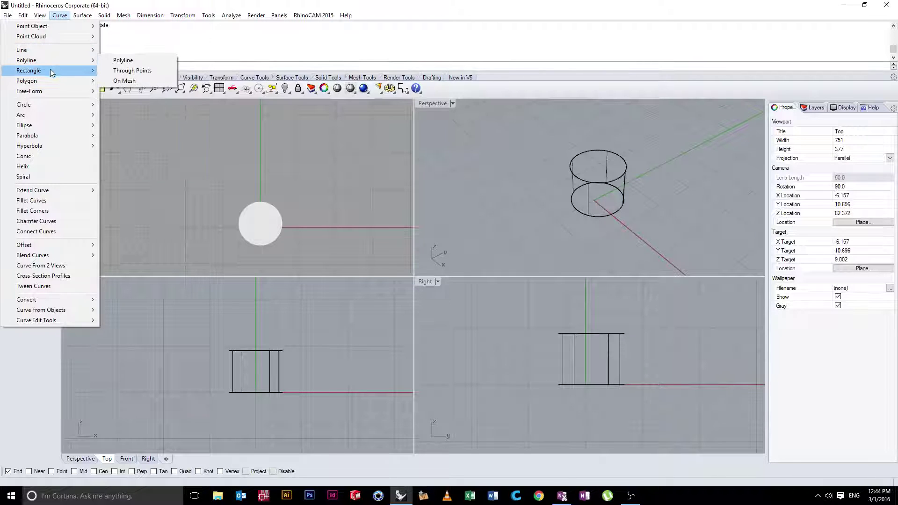
pyautogui.moveTo(47, 116)
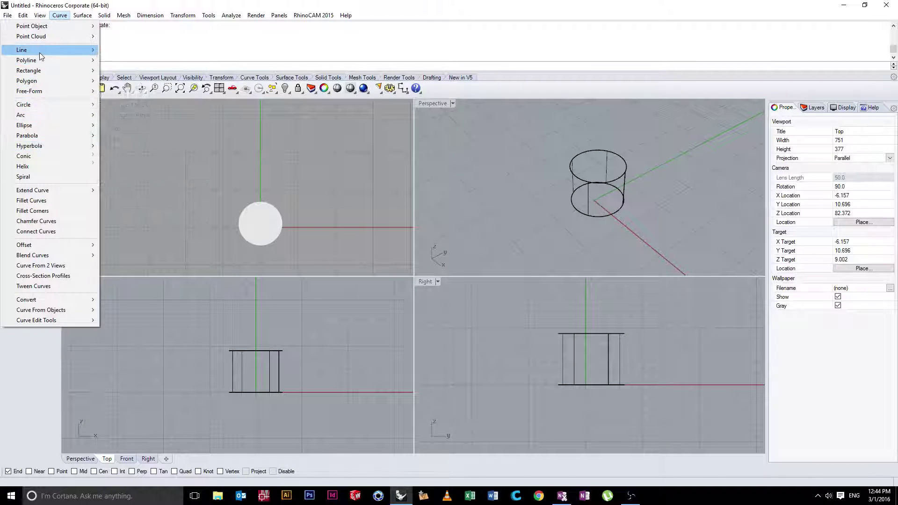
# - Draw a single straight line from two picked points
pyautogui.click(125, 51)
pyautogui.click(515, 136)
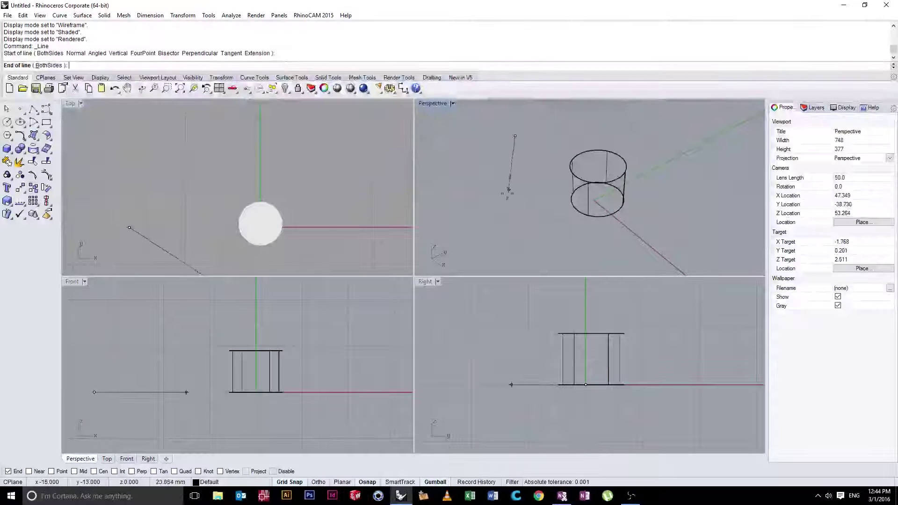
pyautogui.click(508, 213)
# - Delete the cylinder from the model
pyautogui.moveTo(515, 141); pyautogui.dragTo(583, 179, button='right')
pyautogui.click(572, 165)
pyautogui.press('Delete')
pyautogui.moveTo(519, 156); pyautogui.dragTo(446, 164, button='right')
# - Draw an S-shaped control-point curve through four points
pyautogui.click(47, 109)
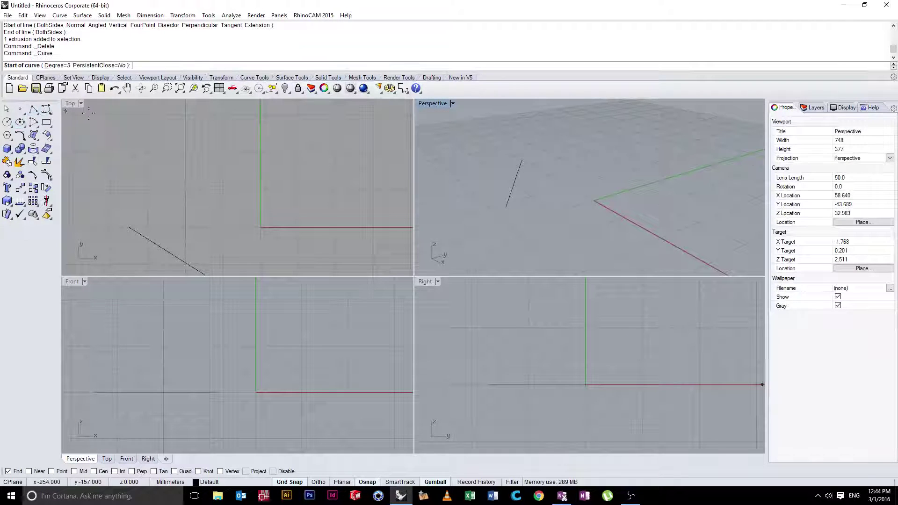
pyautogui.click(546, 156)
pyautogui.click(538, 187)
pyautogui.click(594, 219)
pyautogui.click(554, 258)
pyautogui.press('Return')
pyautogui.moveTo(537, 219); pyautogui.dragTo(546, 197, button='right')
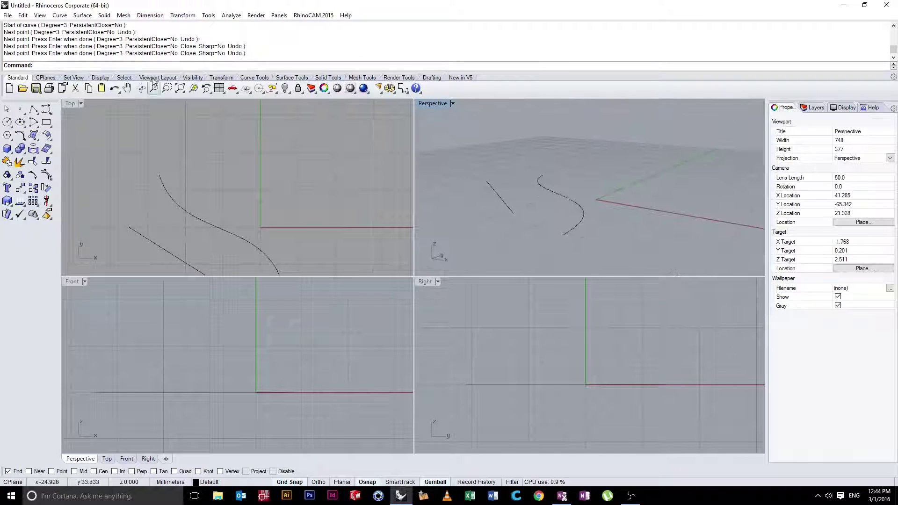
# - Draw a corner-to-corner rectangle in the Top view, then orbit Perspective to check it
pyautogui.click(59, 15)
pyautogui.moveTo(50, 60)
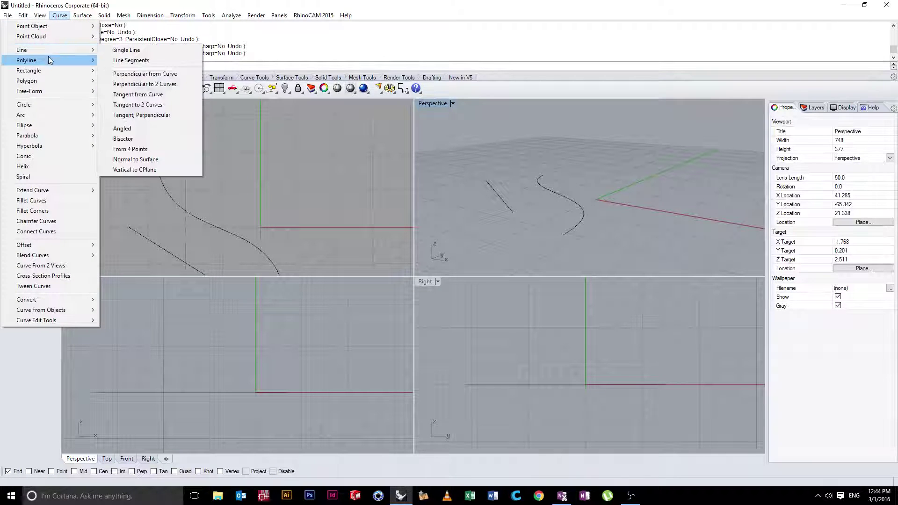
pyautogui.click(136, 71)
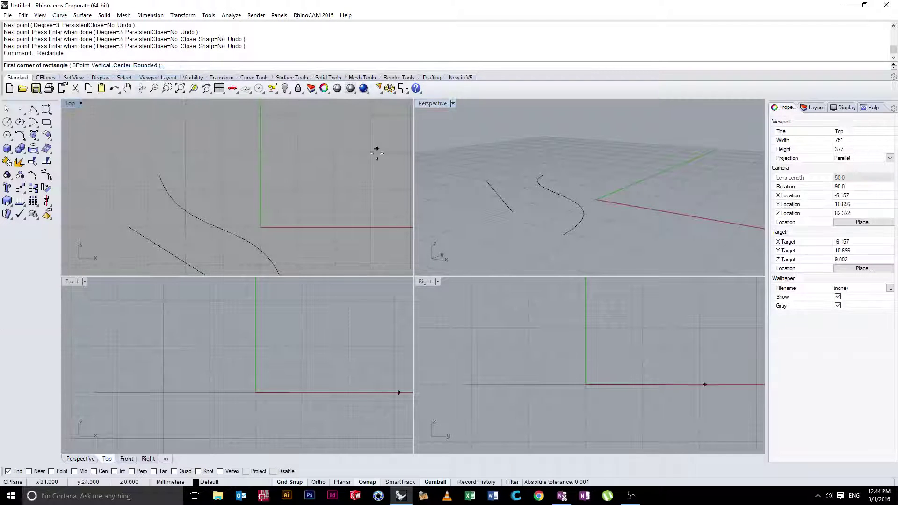
pyautogui.click(261, 201)
pyautogui.click(336, 142)
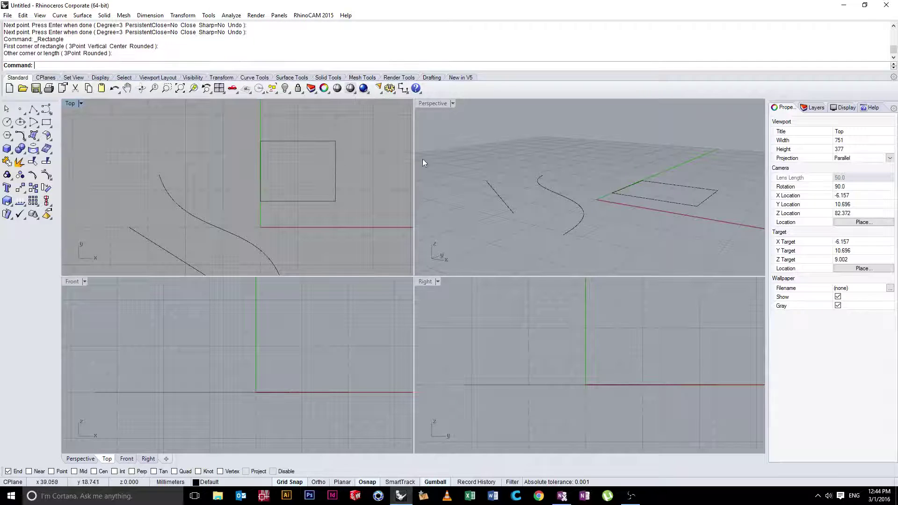
pyautogui.moveTo(464, 163)
pyautogui.mouseDown(button='right')
pyautogui.moveTo(642, 244)
pyautogui.moveTo(699, 221)
pyautogui.moveTo(622, 212)
pyautogui.mouseUp(button='right')
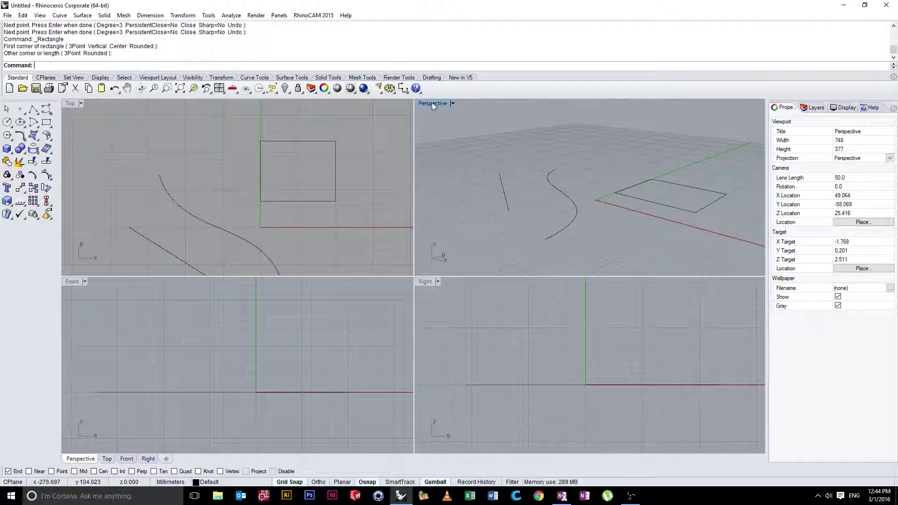
pyautogui.moveTo(515, 135); pyautogui.dragTo(542, 144, button='right')
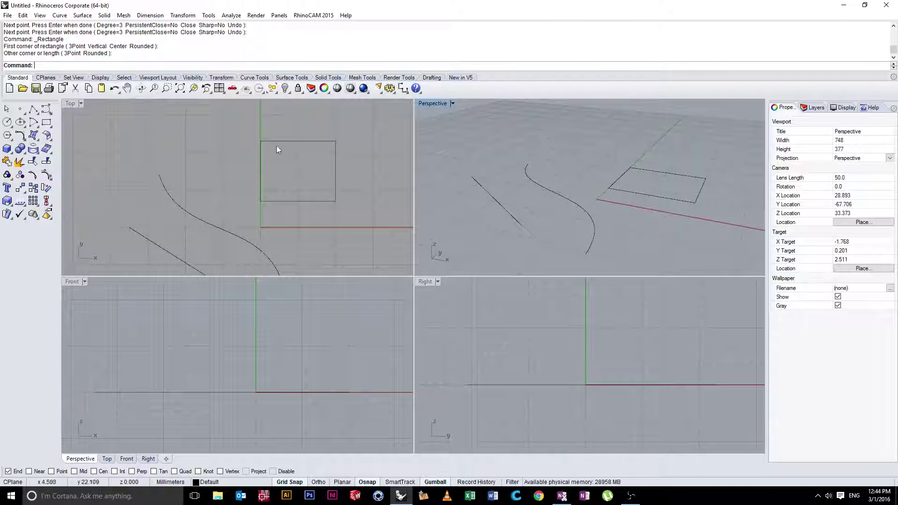
pyautogui.moveTo(543, 206); pyautogui.dragTo(560, 210, button='right')
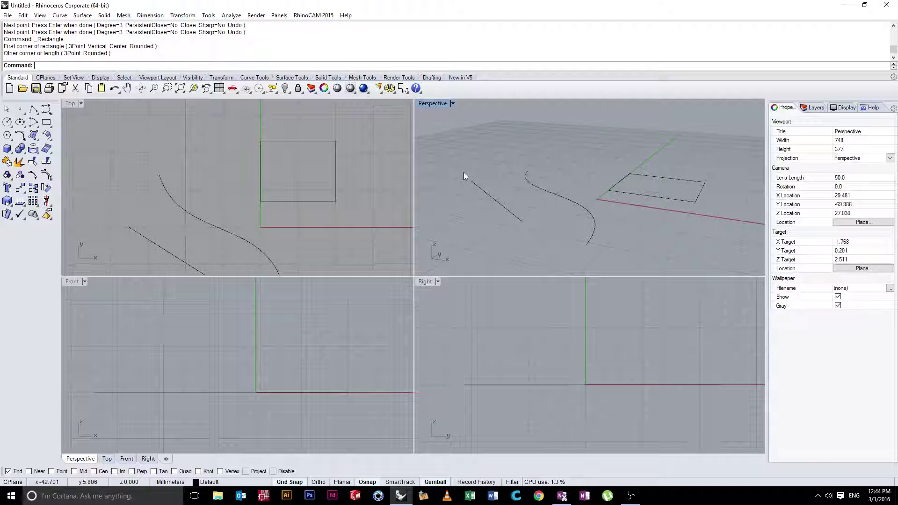
# - Maximize and restore the Perspective and Front views by double-clicking their titles
pyautogui.doubleClick(435, 103)
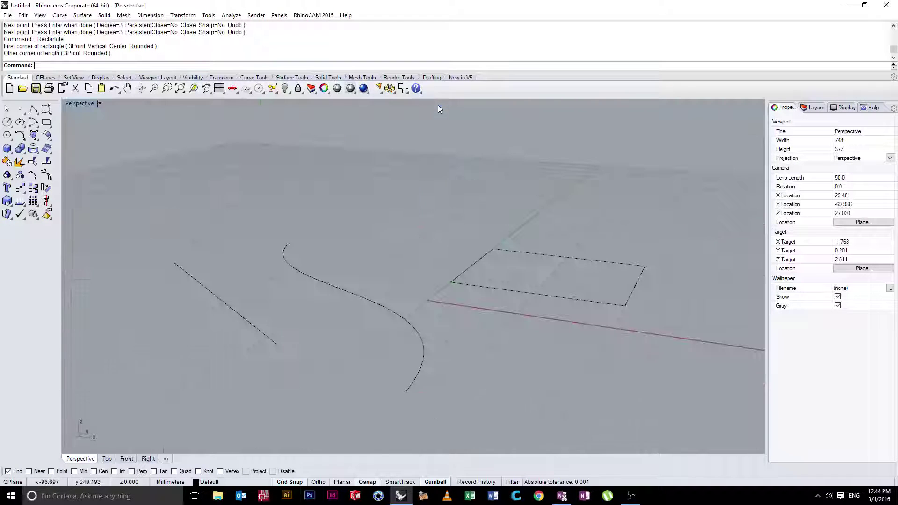
pyautogui.doubleClick(79, 103)
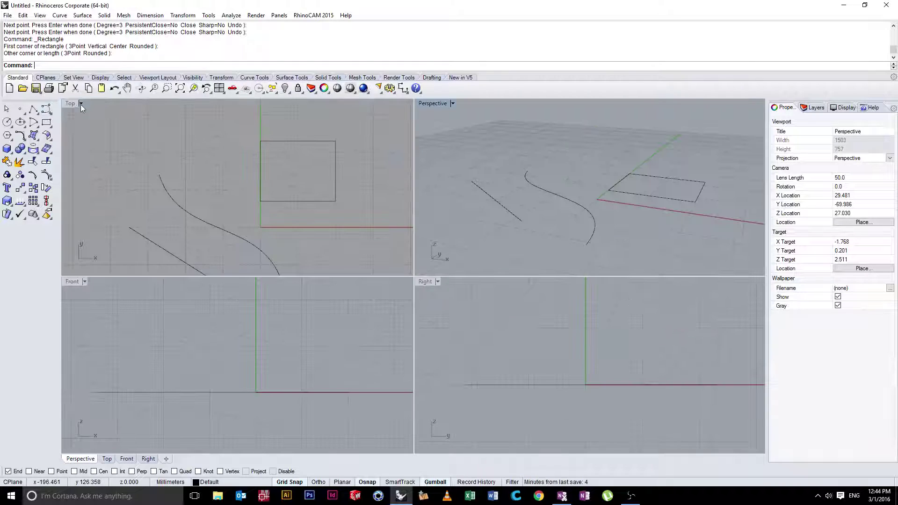
pyautogui.doubleClick(425, 103)
pyautogui.doubleClick(77, 103)
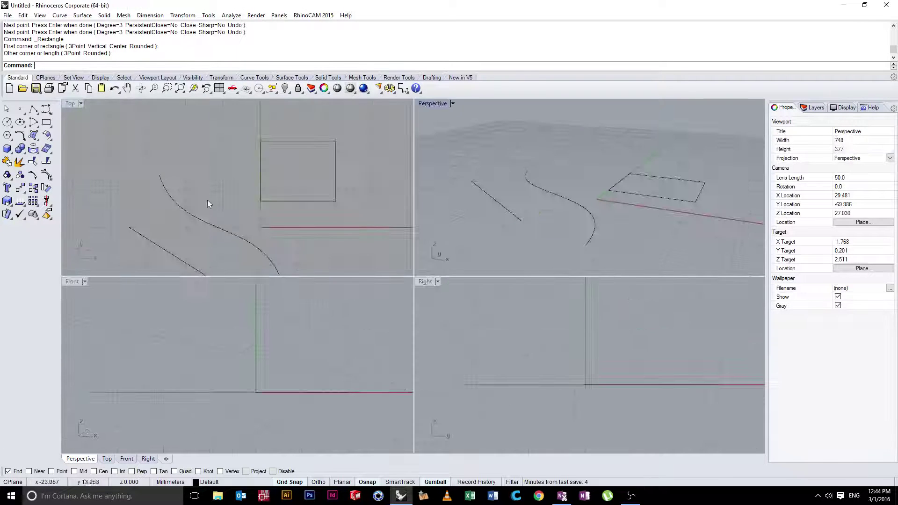
pyautogui.doubleClick(66, 281)
pyautogui.doubleClick(73, 103)
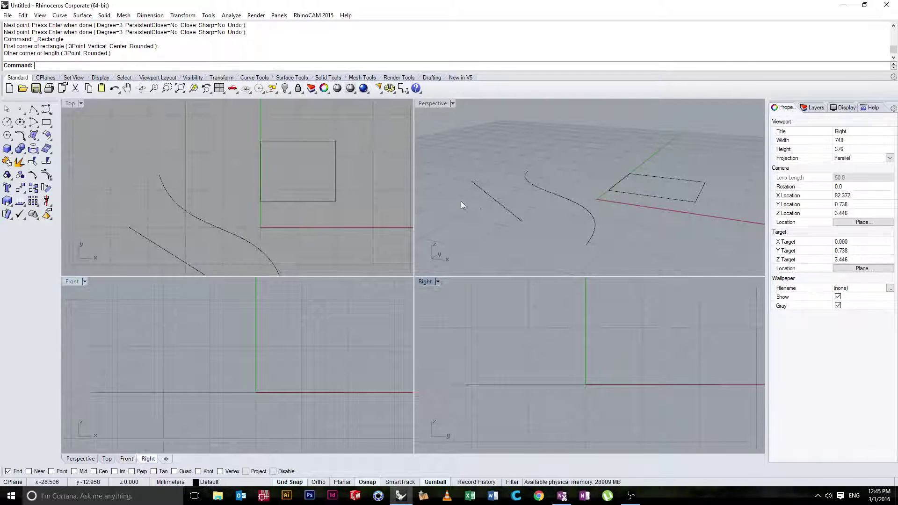
# - Maximize Perspective, cycle maximized views with Ctrl+Tab, and orbit the Perspective view
pyautogui.doubleClick(432, 103)
pyautogui.hotkey('ctrl', 'Tab')
pyautogui.hotkey('ctrl', 'Tab')
pyautogui.hotkey('ctrl', 'Tab')
pyautogui.hotkey('ctrl', 'Tab')
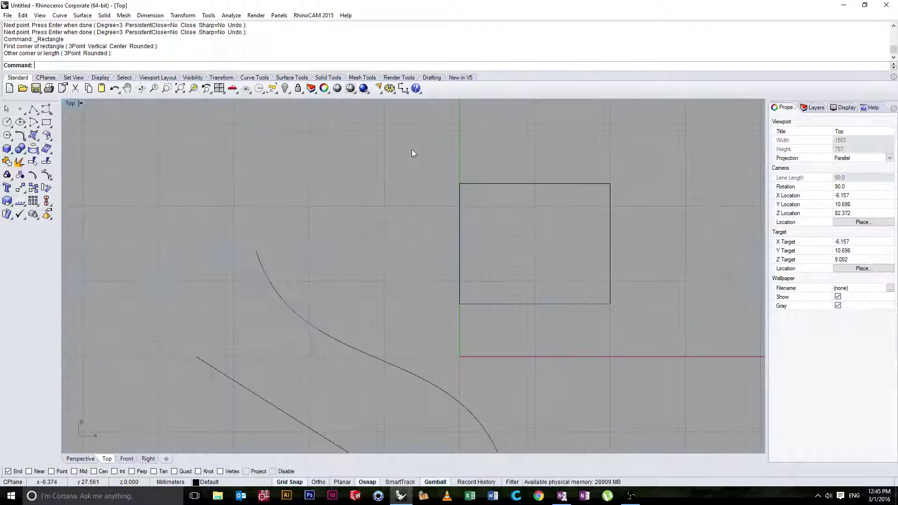
pyautogui.hotkey('ctrl', 'Tab')
pyautogui.hotkey('ctrl', 'Tab')
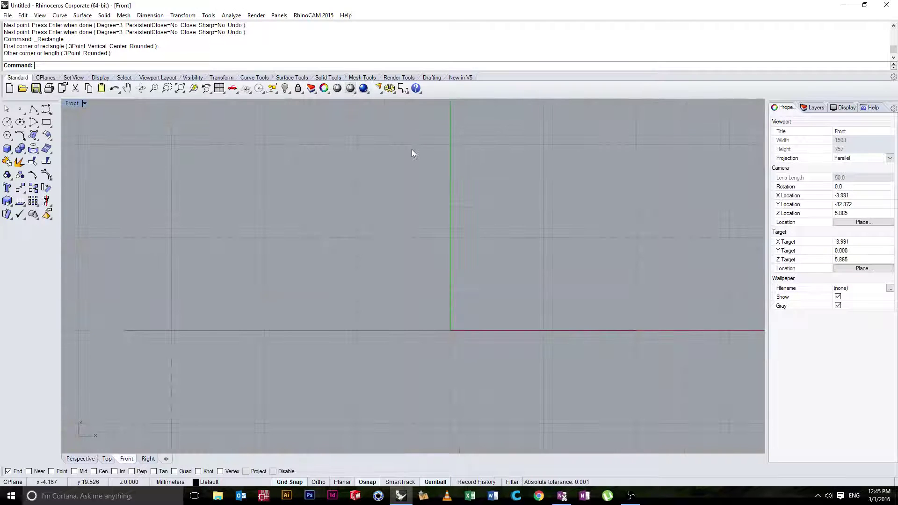
pyautogui.hotkey('ctrl', 'Tab')
pyautogui.hotkey('ctrl', 'Tab')
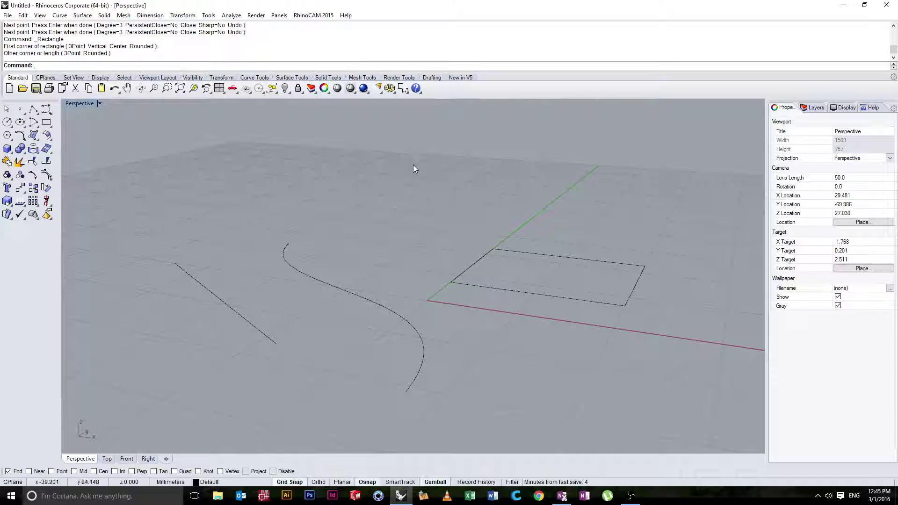
pyautogui.moveTo(414, 169); pyautogui.dragTo(397, 177, button='right')
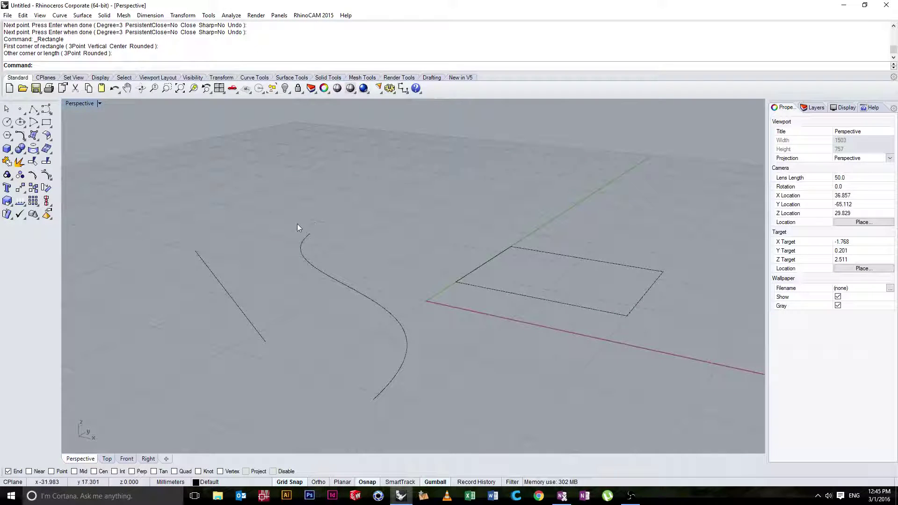
# - Browse the Surface menu and its neighbouring menus
pyautogui.click(79, 16)
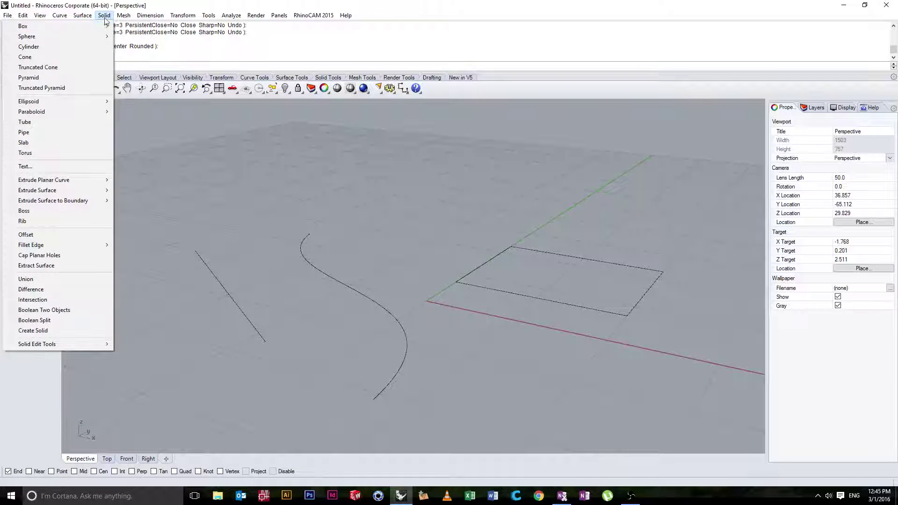
pyautogui.moveTo(101, 17)
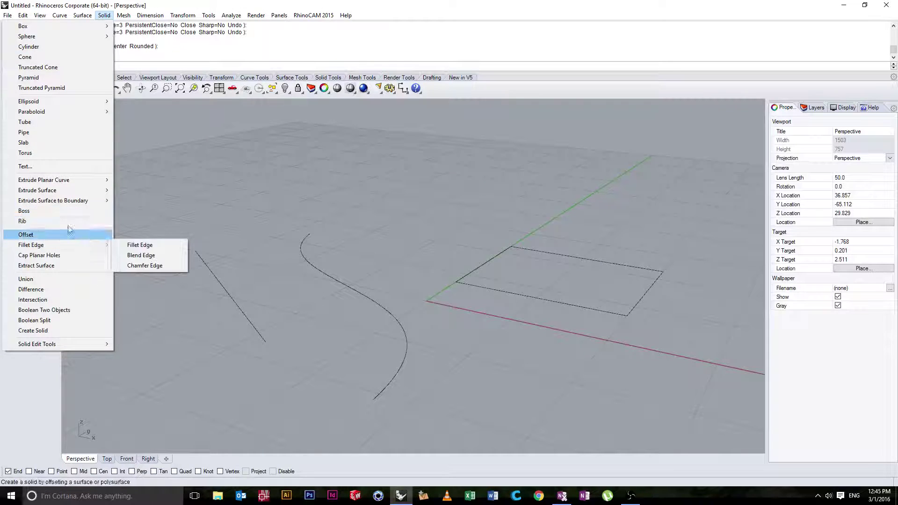
pyautogui.moveTo(71, 20)
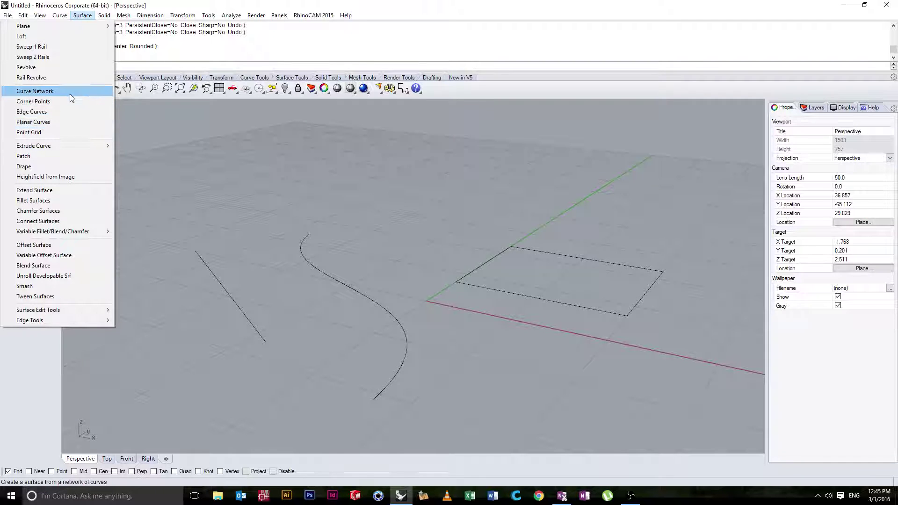
# - Extrude the S-curve straight upward into a curved surface
pyautogui.moveTo(64, 147)
pyautogui.click(138, 146)
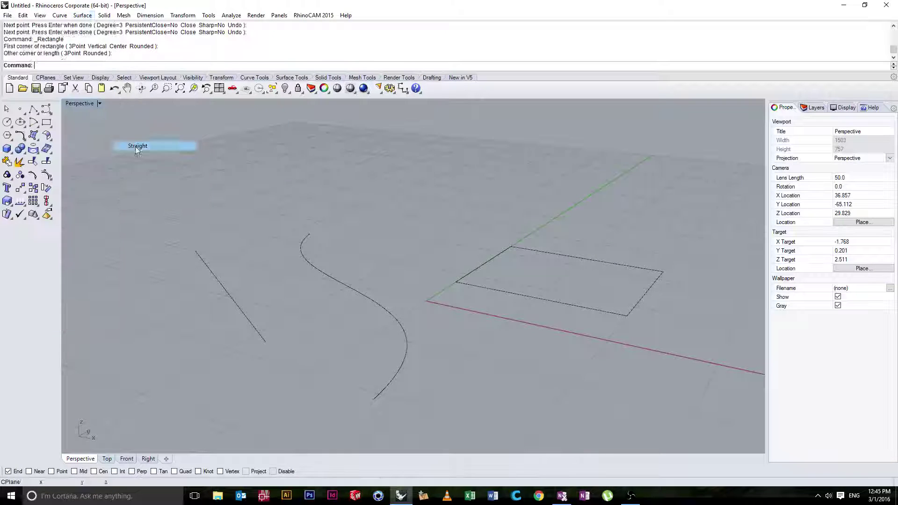
pyautogui.click(302, 254)
pyautogui.press('Return')
pyautogui.press('Return')
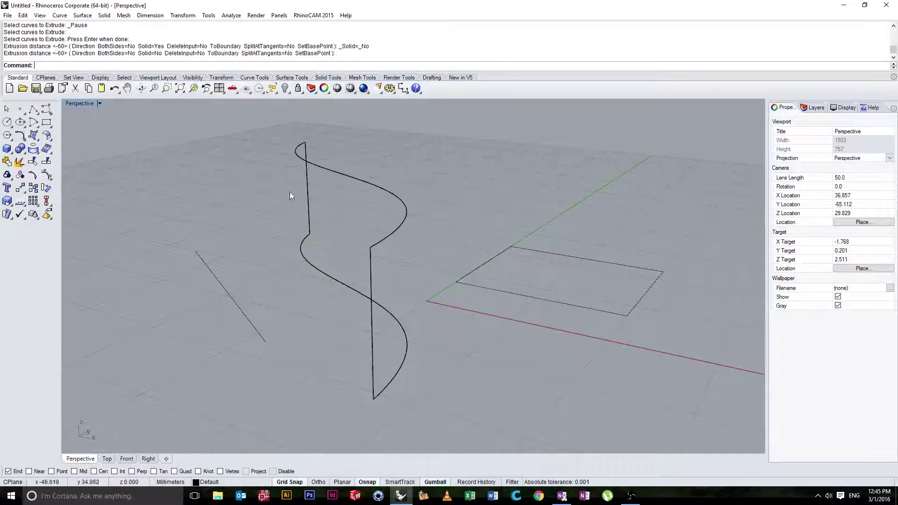
# - Set the Perspective view to Shaded and orbit around the curved surface
pyautogui.click(100, 103)
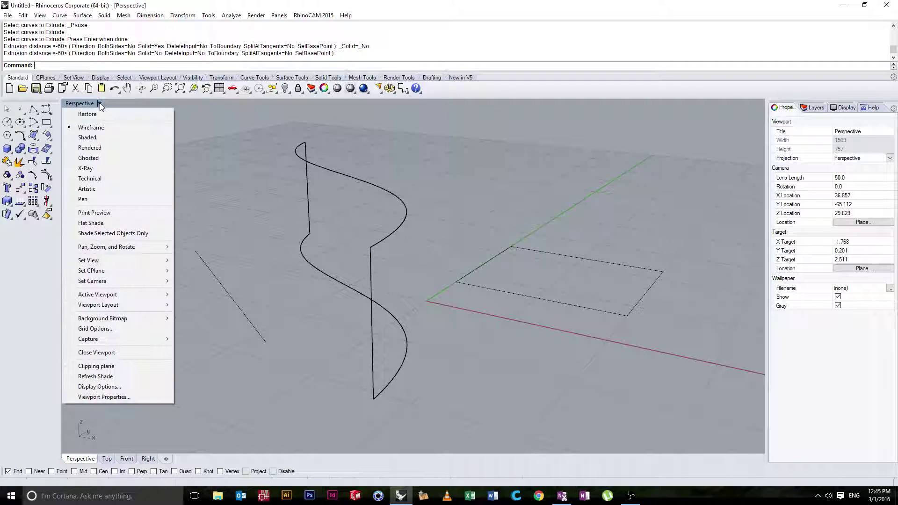
pyautogui.click(92, 140)
pyautogui.moveTo(189, 197)
pyautogui.mouseDown(button='right')
pyautogui.moveTo(267, 187)
pyautogui.moveTo(282, 195)
pyautogui.moveTo(135, 189)
pyautogui.moveTo(207, 220)
pyautogui.moveTo(188, 233)
pyautogui.moveTo(198, 233)
pyautogui.mouseUp(button='right')
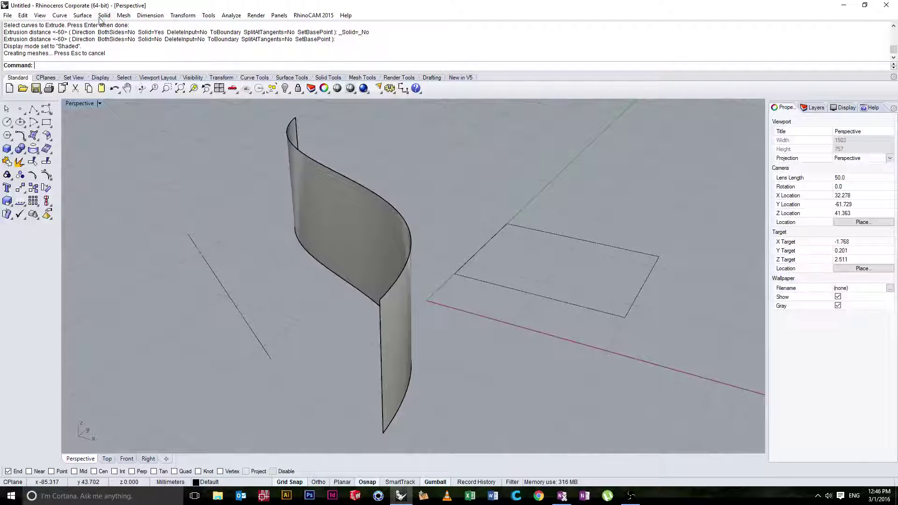
pyautogui.click(83, 16)
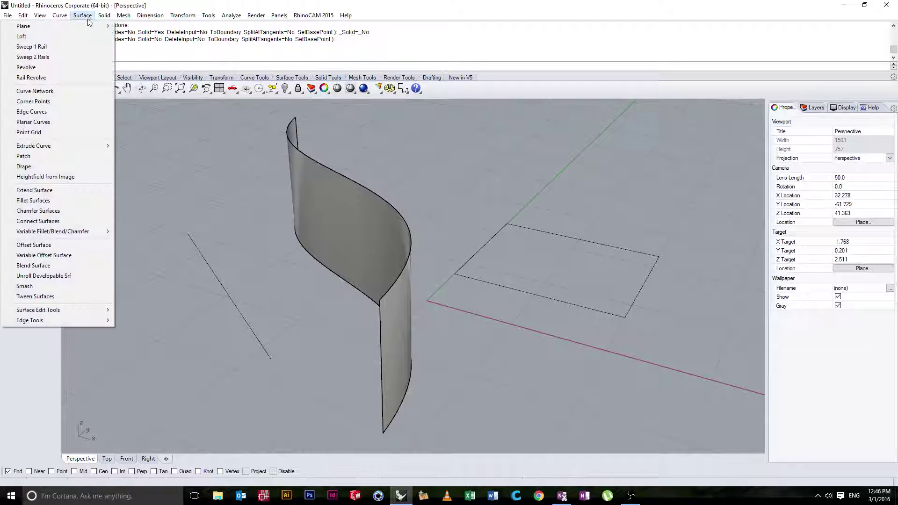
# - Fill the rectangle with a planar surface using Planar Curves
pyautogui.click(63, 122)
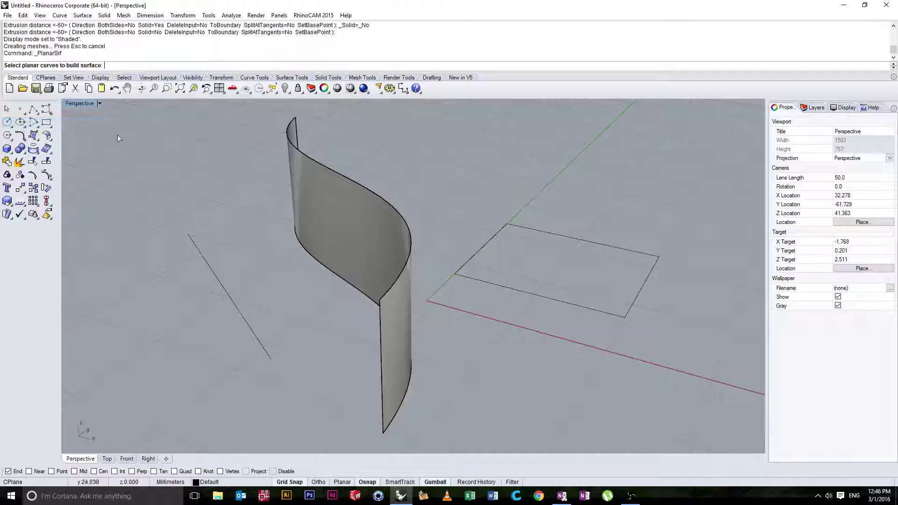
pyautogui.click(493, 240)
pyautogui.press('Return')
pyautogui.moveTo(448, 201); pyautogui.dragTo(470, 205, button='right')
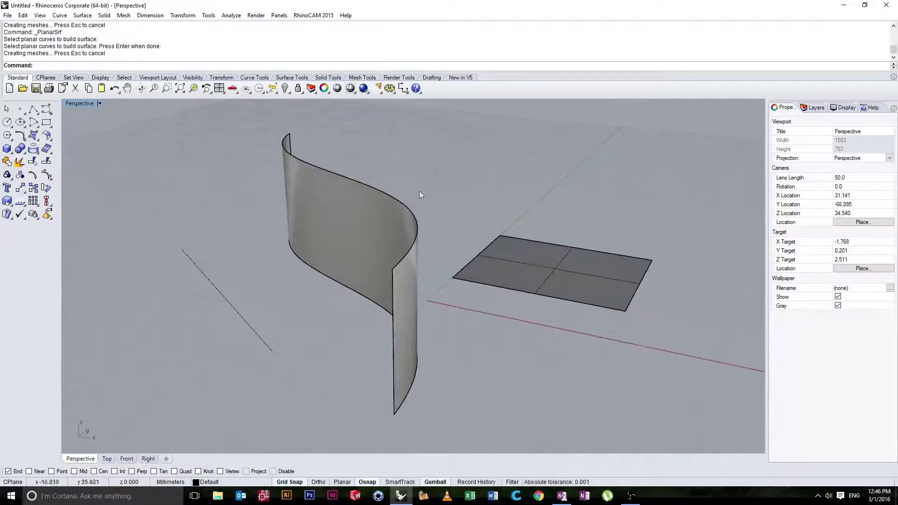
# - Extrude the planar surface straight up to a picked height, forming a box
pyautogui.click(104, 17)
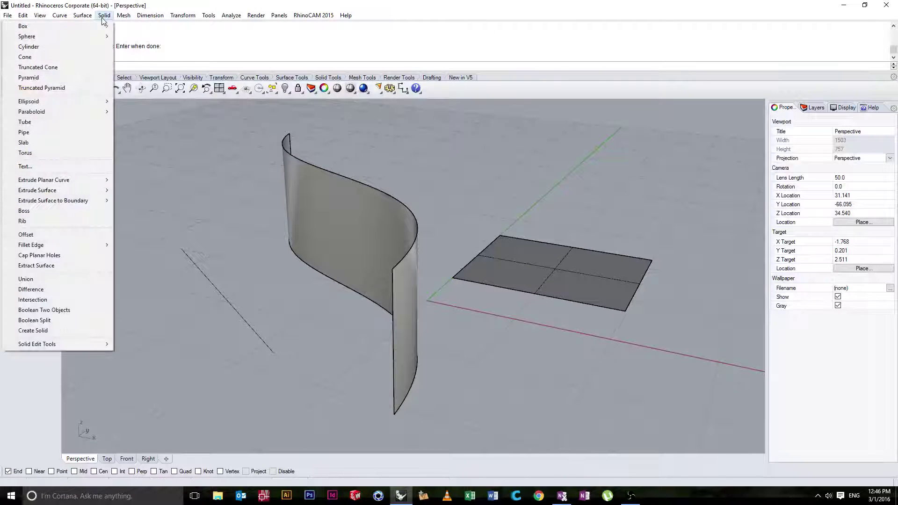
pyautogui.moveTo(77, 192)
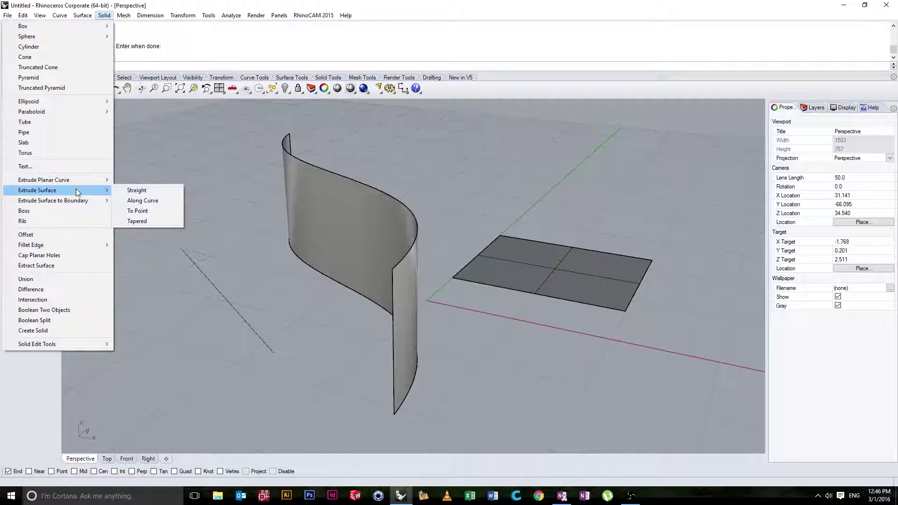
pyautogui.click(157, 197)
pyautogui.click(103, 15)
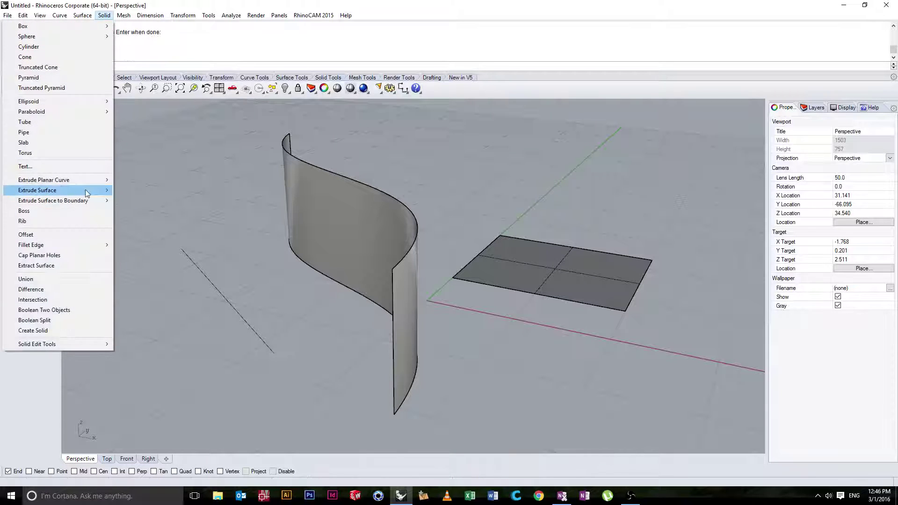
pyautogui.moveTo(89, 191)
pyautogui.click(136, 190)
pyautogui.click(523, 271)
pyautogui.press('Return')
pyautogui.click(416, 152)
pyautogui.moveTo(416, 151); pyautogui.dragTo(339, 189, button='right')
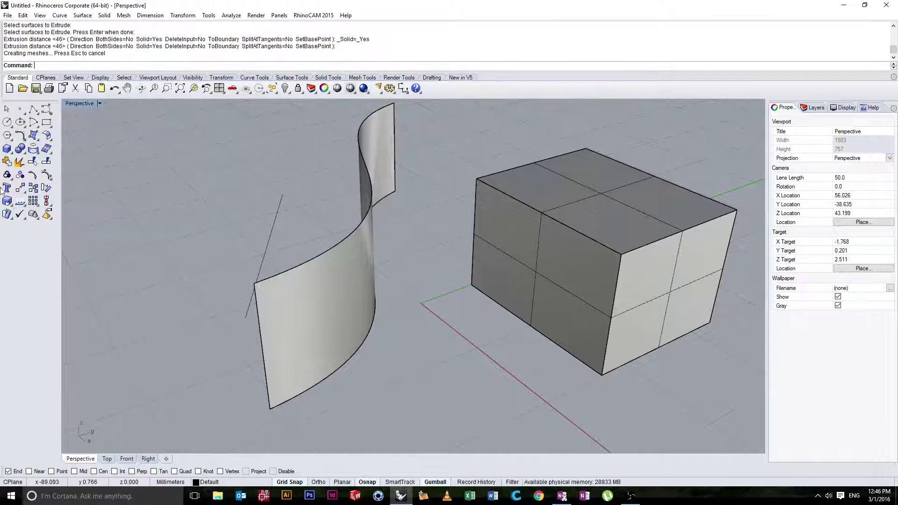
pyautogui.moveTo(126, 157); pyautogui.dragTo(4, 108, button='right')
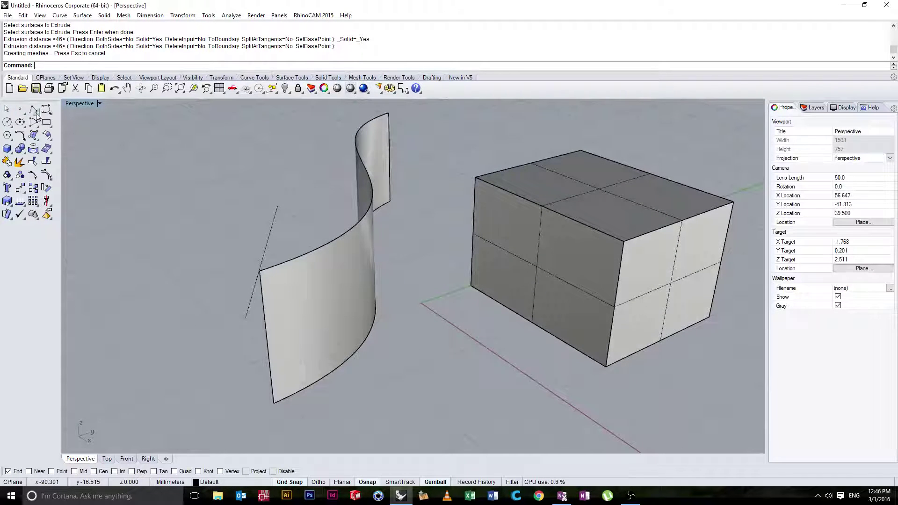
pyautogui.click(12, 156)
pyautogui.click(21, 149)
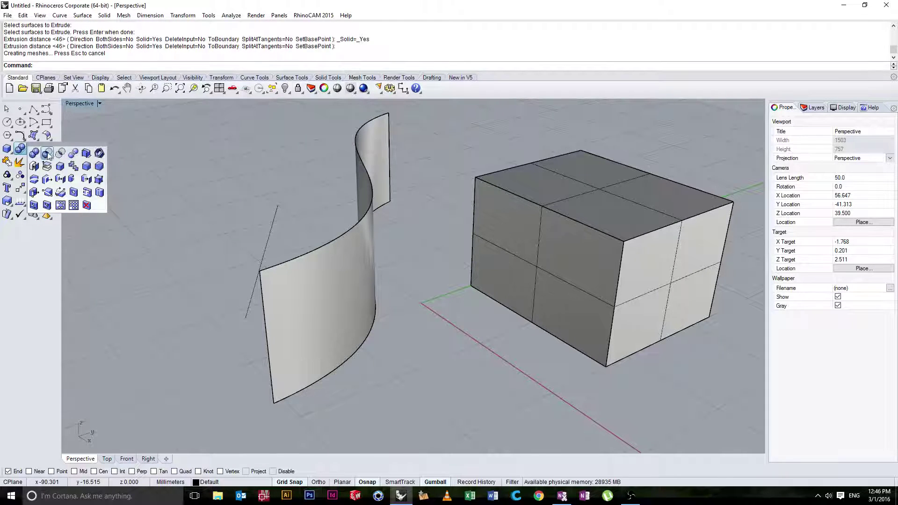
pyautogui.moveTo(118, 159); pyautogui.dragTo(326, 218, button='right')
pyautogui.scroll(-2, 319, 217)
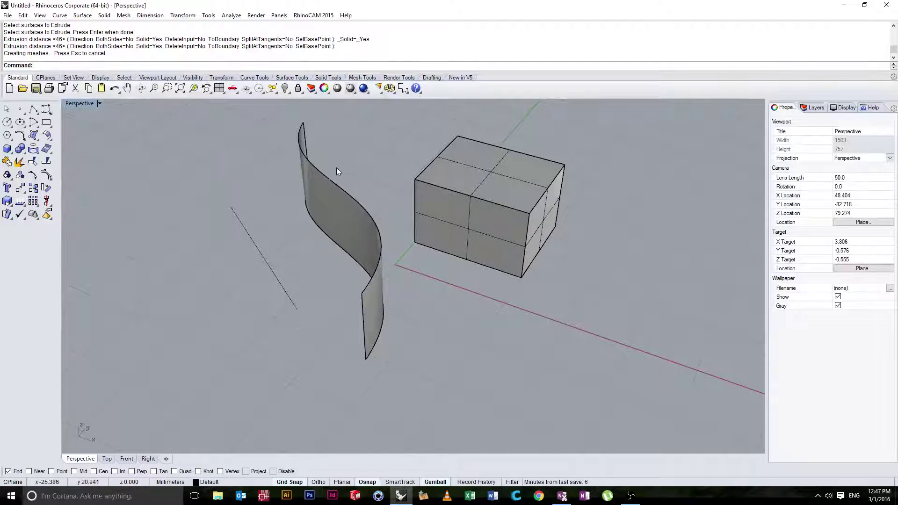
pyautogui.moveTo(336, 168); pyautogui.dragTo(358, 151, button='right')
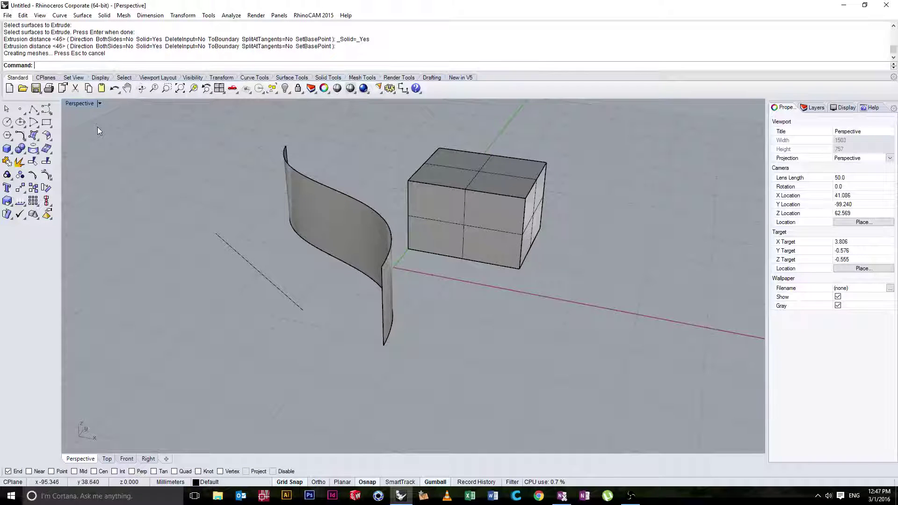
# - Move the box from its bottom corner to a new spot beside its base surface
pyautogui.write('move')
pyautogui.press('Return')
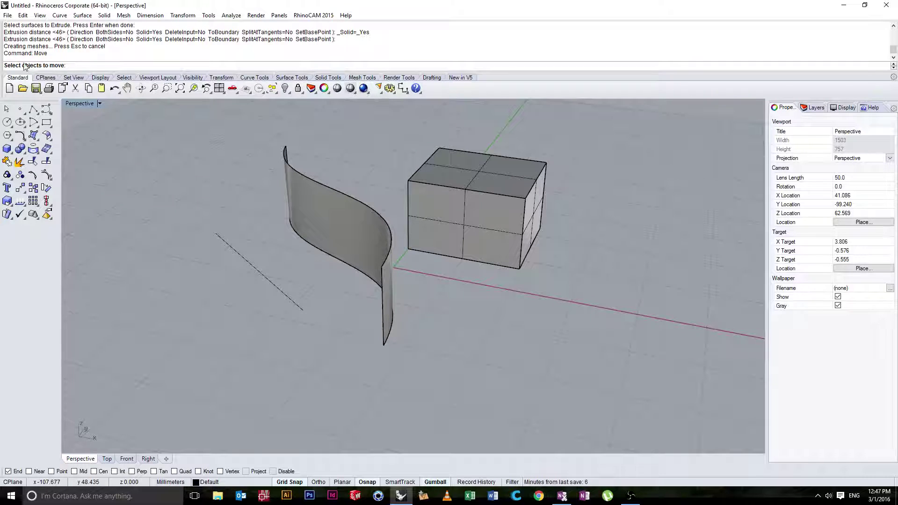
pyautogui.click(446, 183)
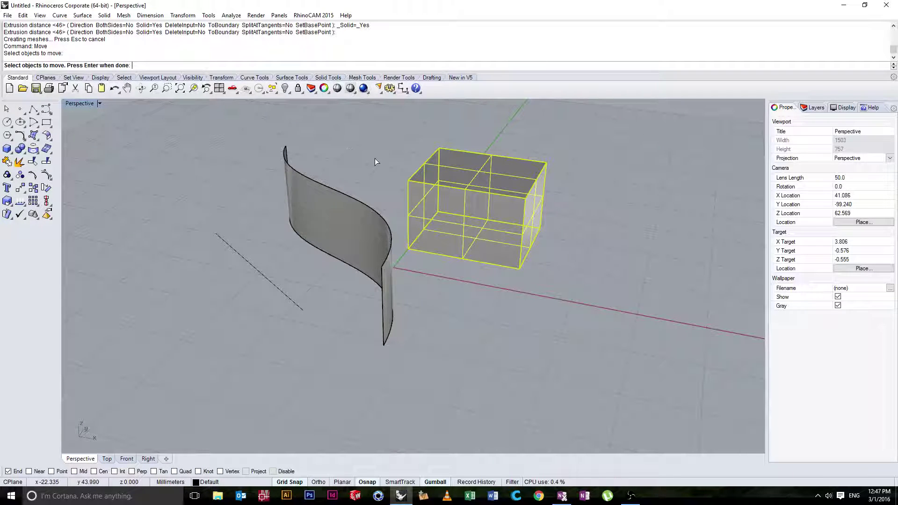
pyautogui.press('Return')
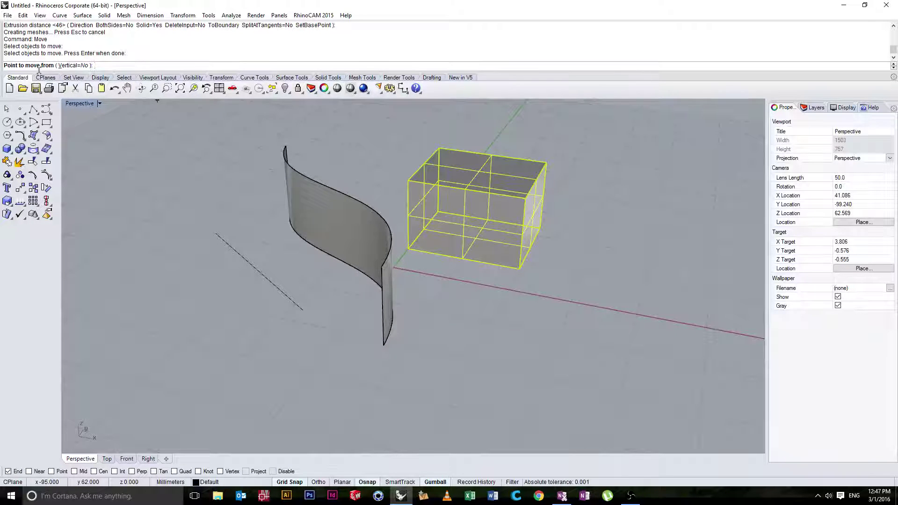
pyautogui.click(519, 269)
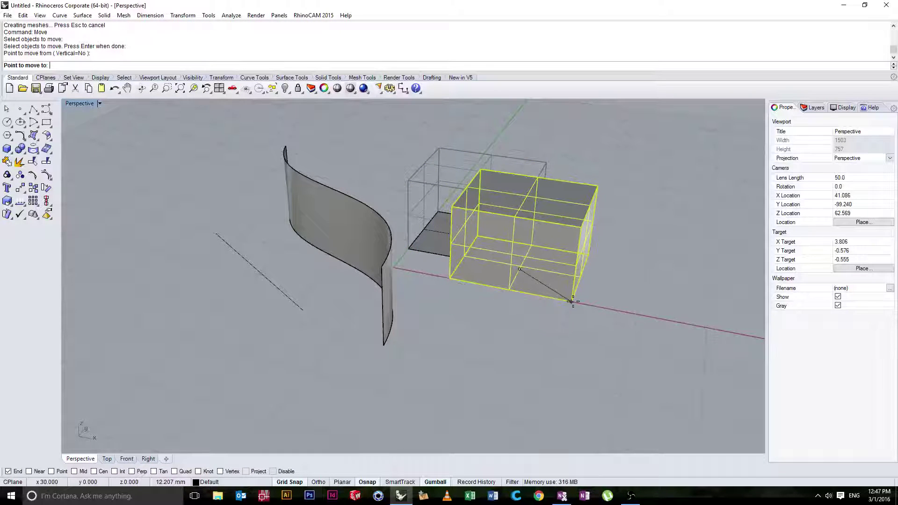
pyautogui.click(572, 302)
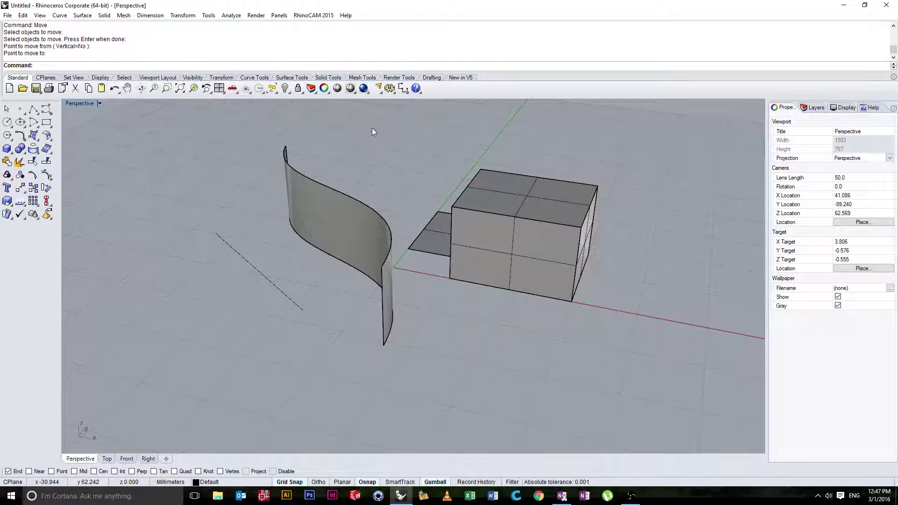
pyautogui.write('Scale1D')
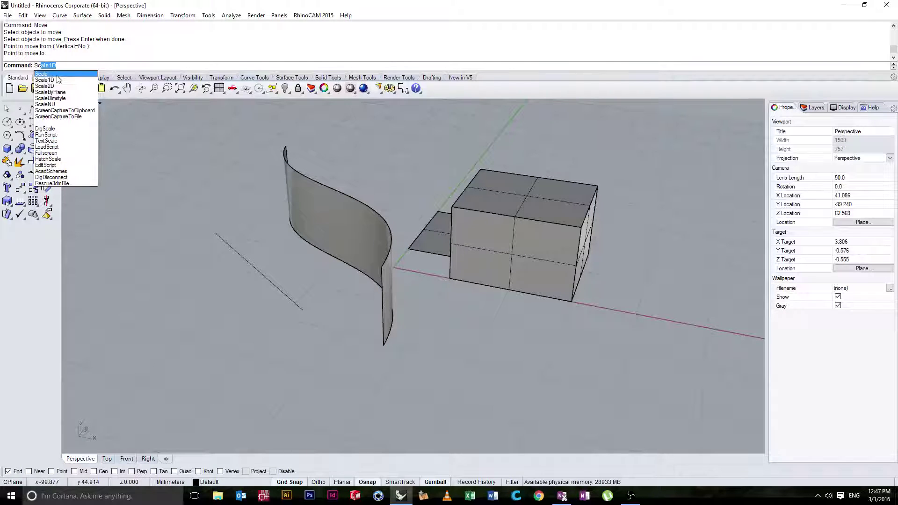
pyautogui.click(186, 126)
pyautogui.doubleClick(56, 66)
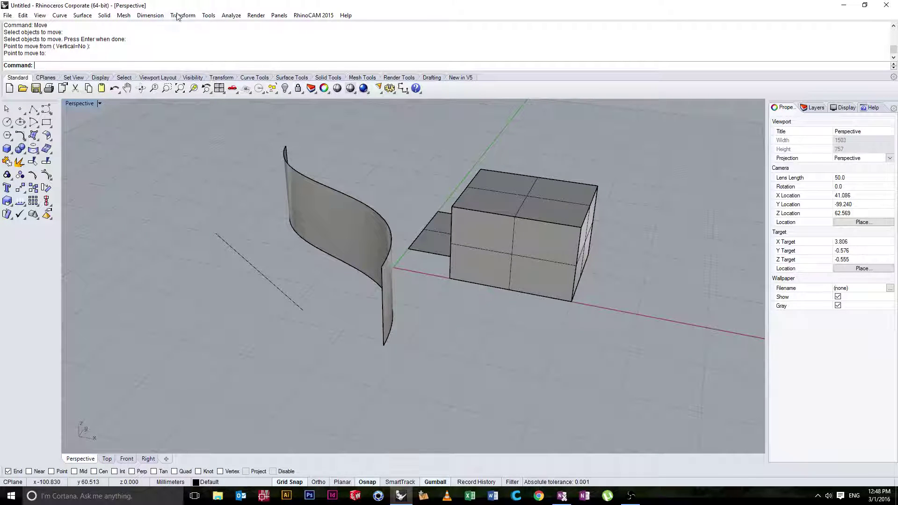
pyautogui.click(102, 15)
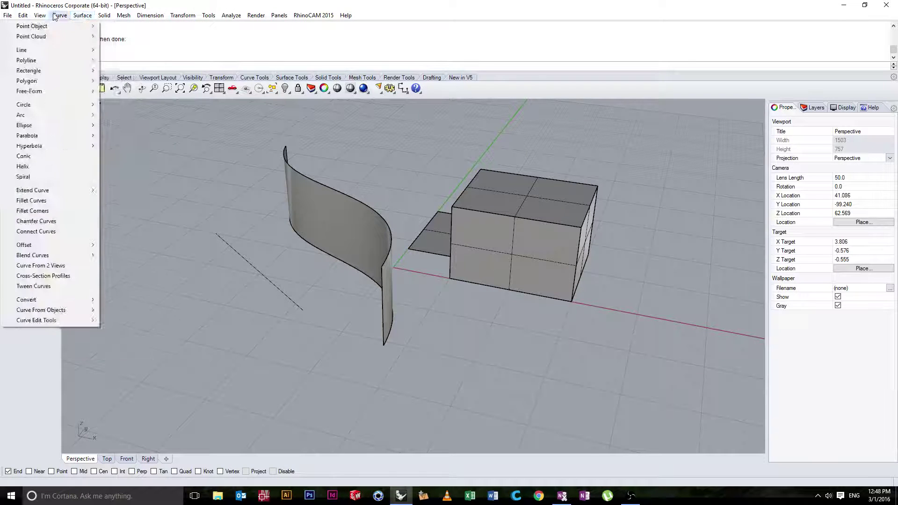
pyautogui.moveTo(81, 17)
pyautogui.click(171, 155)
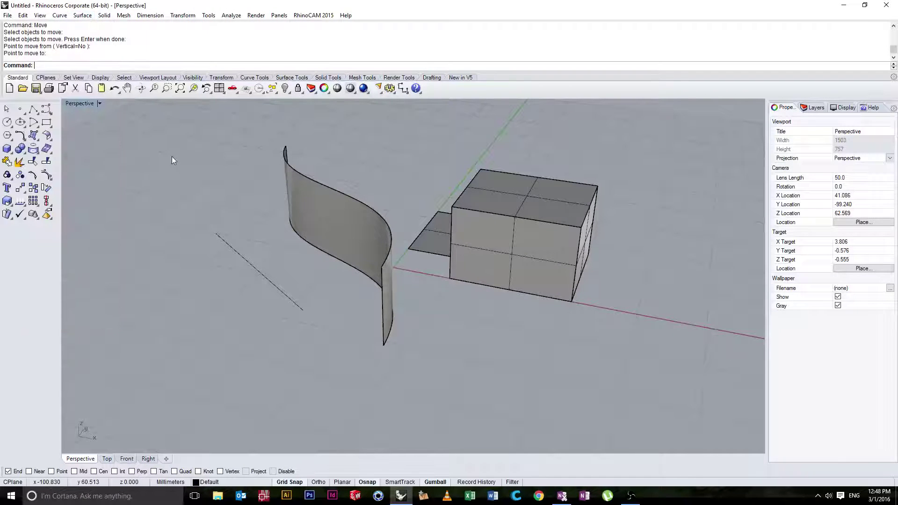
pyautogui.moveTo(206, 163); pyautogui.dragTo(220, 186, button='right')
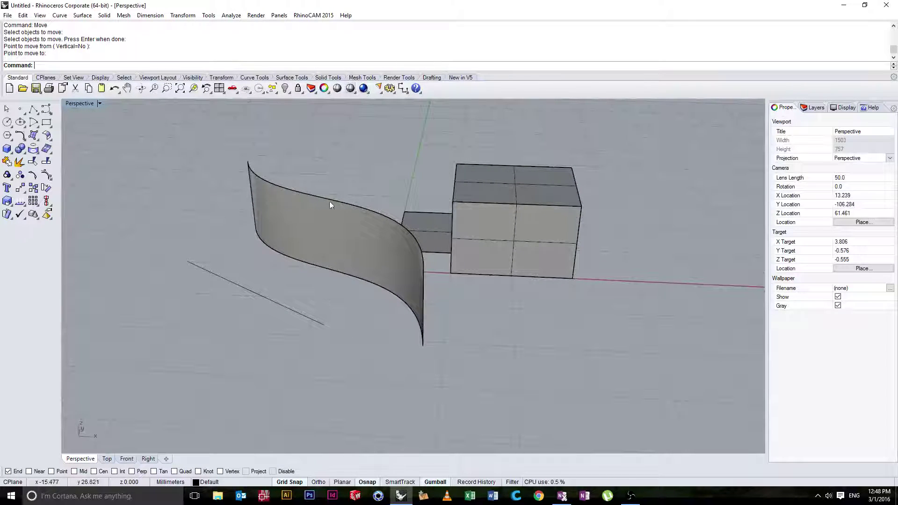
pyautogui.moveTo(329, 202); pyautogui.dragTo(355, 197, button='right')
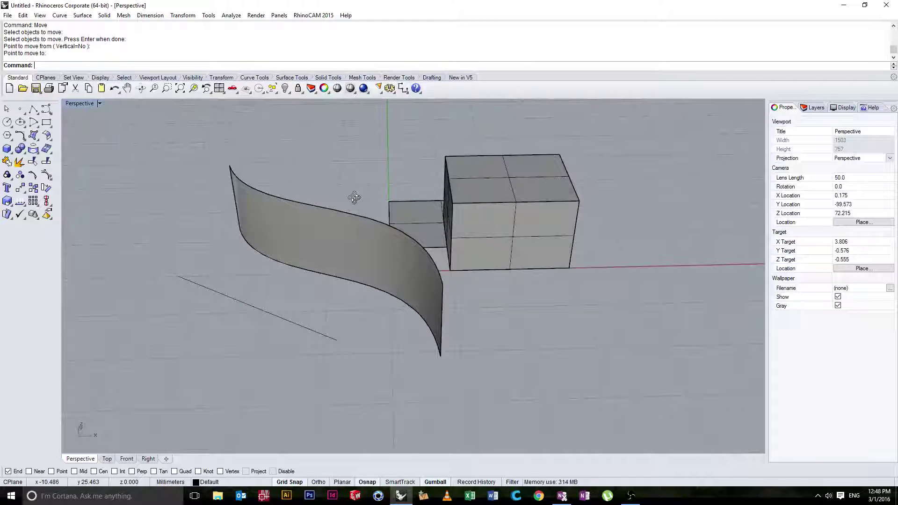